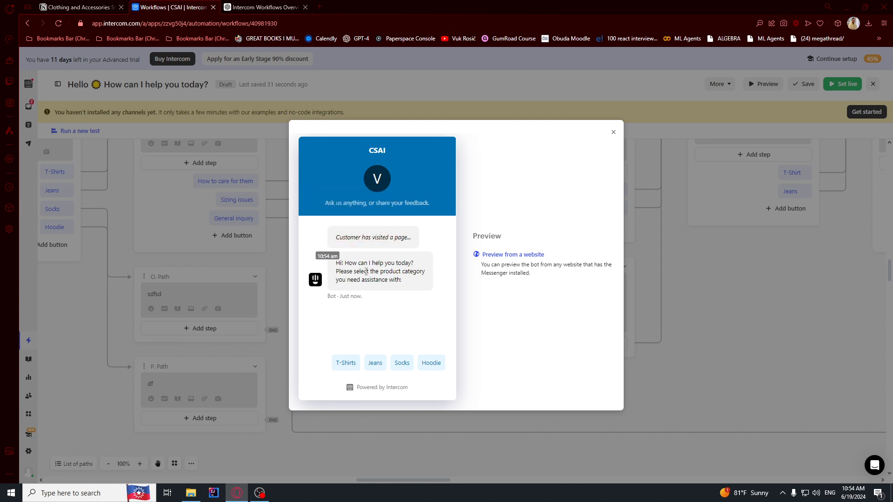
Test the bot preview by choosing the T-Shirts category and the "How to care for them" issue
{"action": "left_click", "coordinate": [372, 281]}
{"action": "double_click", "coordinate": [369, 280]}
{"action": "left_click", "coordinate": [369, 281]}
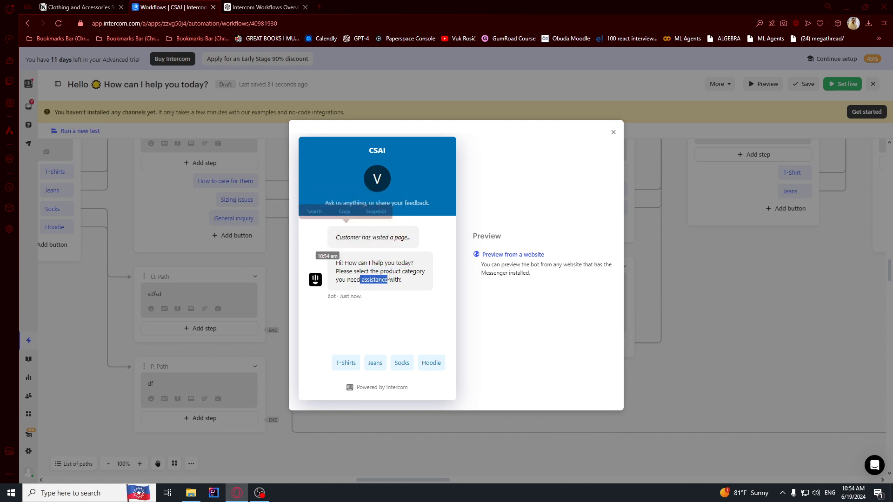
{"action": "left_click", "coordinate": [346, 363]}
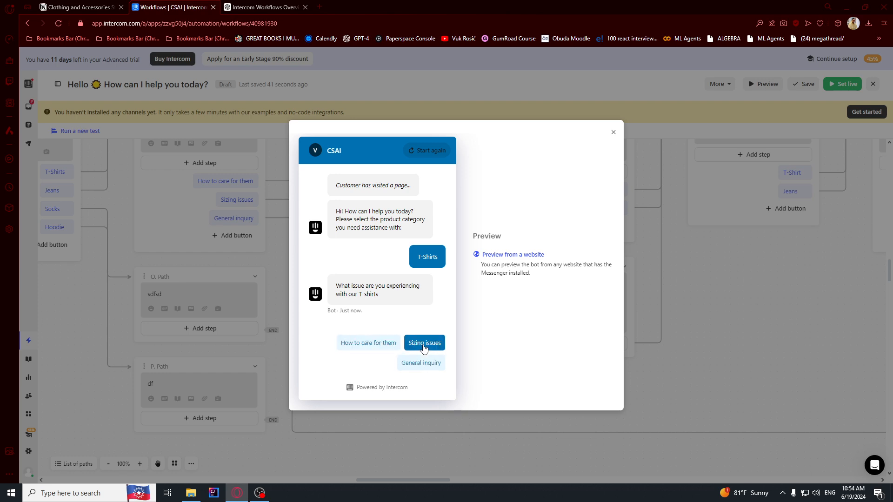
{"action": "left_click", "coordinate": [368, 343]}
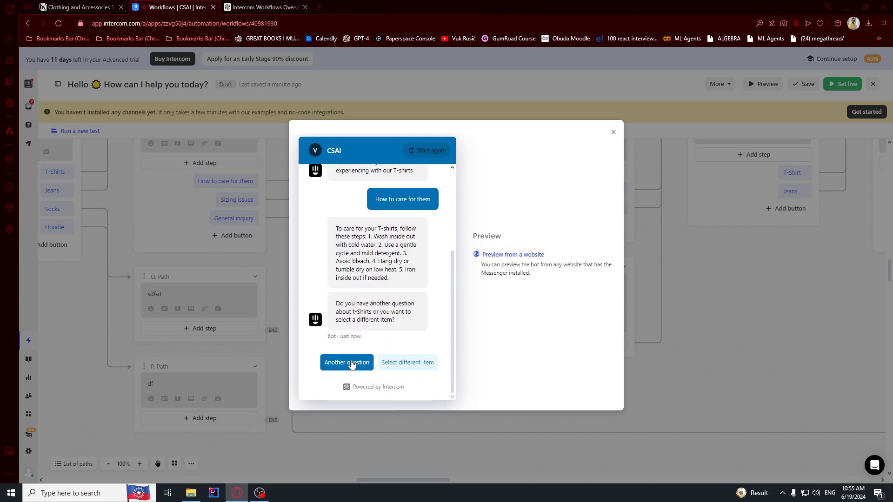
Read the T-shirt care answer in the preview and choose "Another question" as the reply
{"action": "left_click_drag", "start_coordinate": [349, 234], "coordinate": [393, 328]}
{"action": "left_click", "coordinate": [388, 317]}
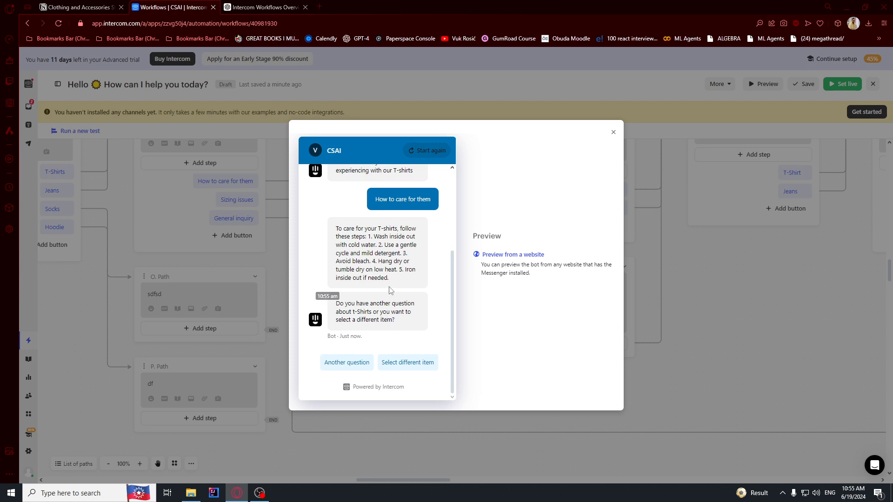
{"action": "left_click_drag", "start_coordinate": [389, 288], "coordinate": [331, 228]}
{"action": "left_click", "coordinate": [360, 314]}
{"action": "left_click_drag", "start_coordinate": [360, 314], "coordinate": [376, 320]}
{"action": "left_click", "coordinate": [353, 362]}
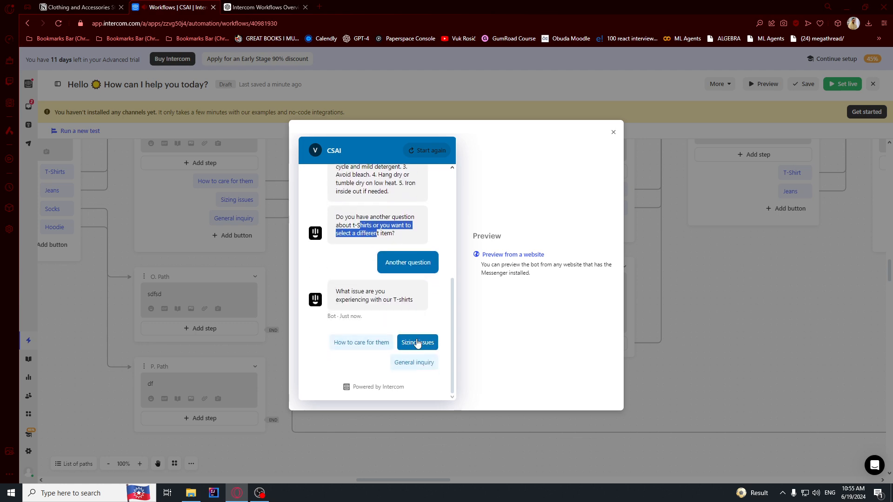
Test the "Sizing issues" branch in the preview and answer "Yes" to more information on returning or exchanging
{"action": "left_click", "coordinate": [416, 341]}
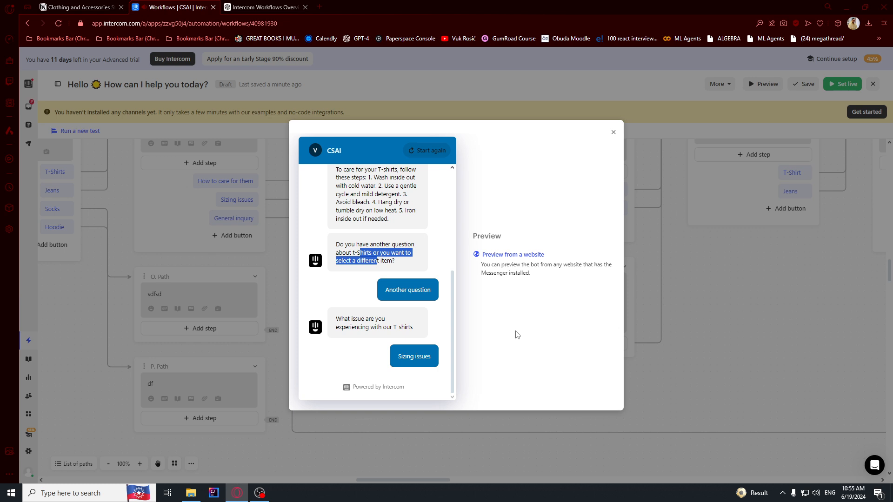
{"action": "left_click_drag", "start_coordinate": [346, 263], "coordinate": [358, 321]}
{"action": "left_click", "coordinate": [373, 326]}
{"action": "left_click", "coordinate": [351, 307]}
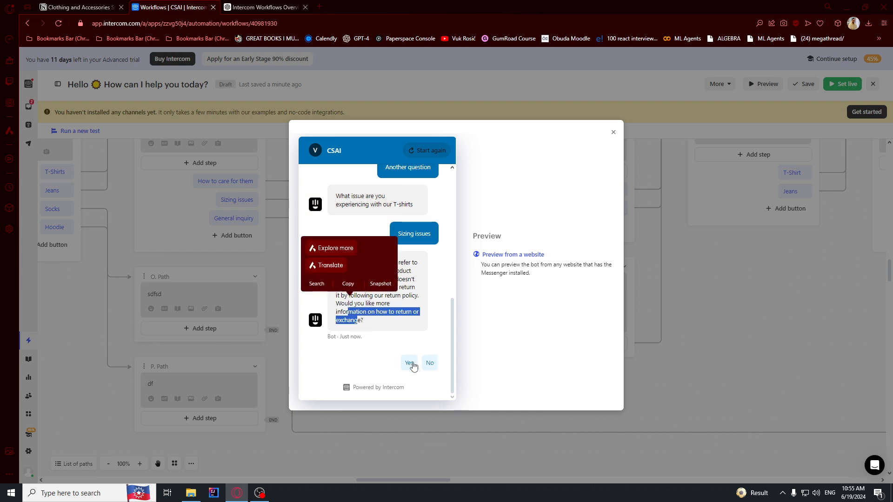
{"action": "left_click", "coordinate": [415, 362]}
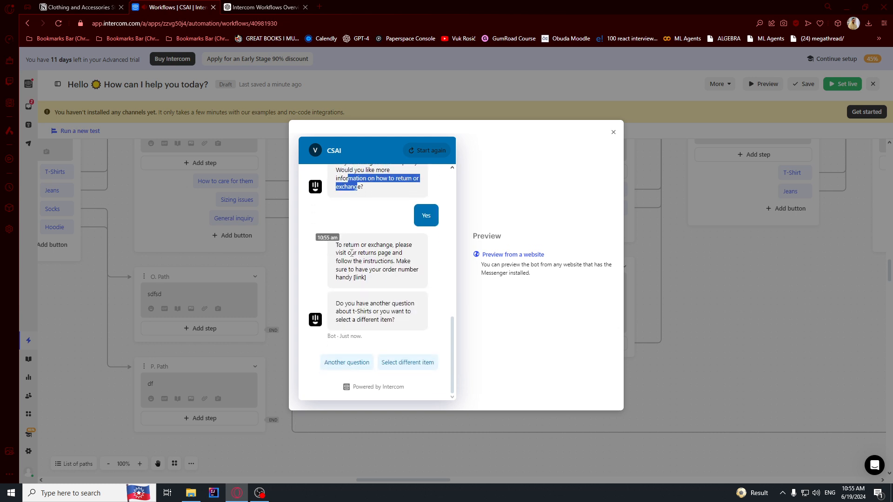
Read the return instructions in the preview and choose "Select different item"
{"action": "left_click_drag", "start_coordinate": [346, 247], "coordinate": [366, 278]}
{"action": "left_click", "coordinate": [366, 278]}
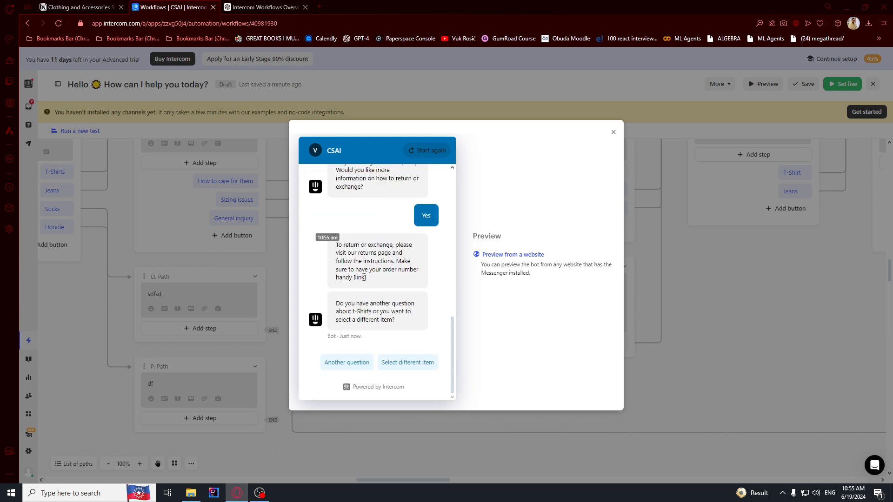
{"action": "left_click", "coordinate": [357, 277]}
{"action": "left_click_drag", "start_coordinate": [366, 277], "coordinate": [409, 362]}
{"action": "left_click", "coordinate": [354, 279]}
{"action": "left_click", "coordinate": [407, 362]}
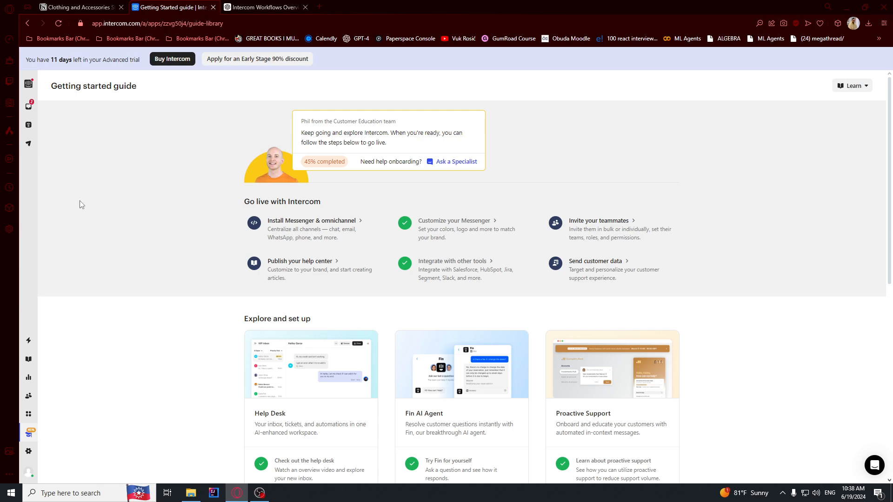
Create a new automation workflow from scratch that starts when a customer visits a page
{"action": "left_click", "coordinate": [28, 340]}
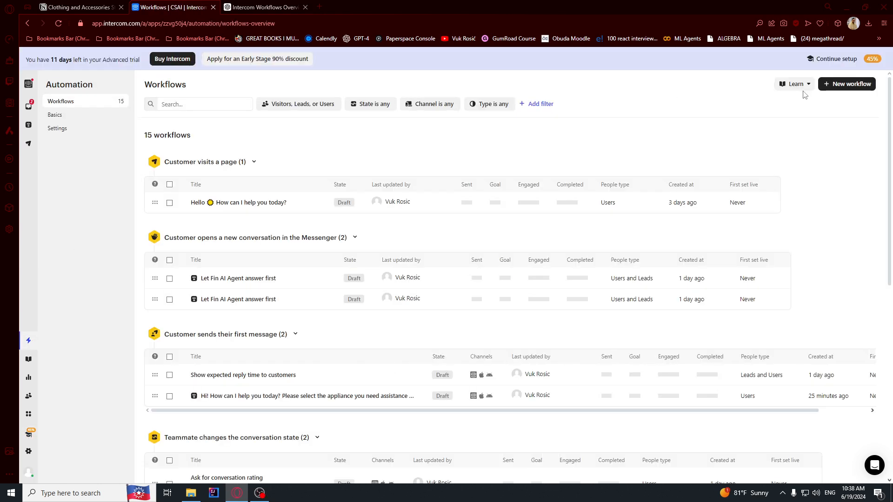
{"action": "left_click", "coordinate": [842, 86]}
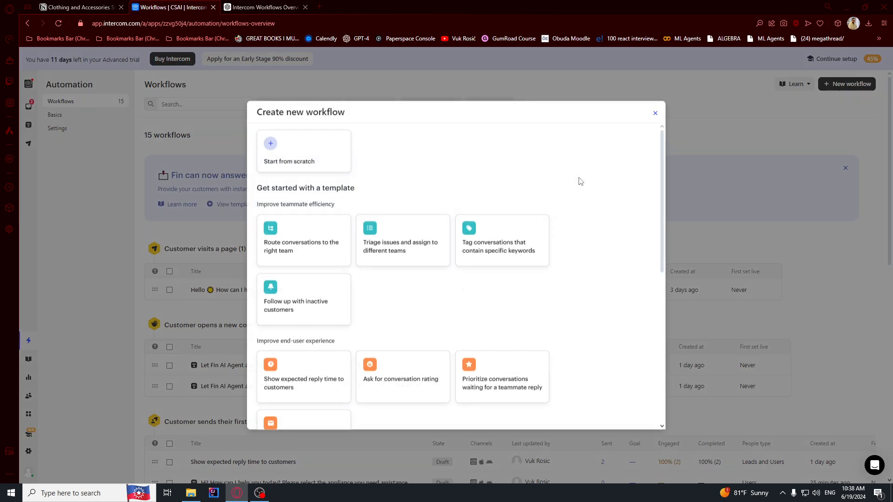
{"action": "scroll", "coordinate": [326, 289], "scroll_direction": "down", "scroll_amount": 2}
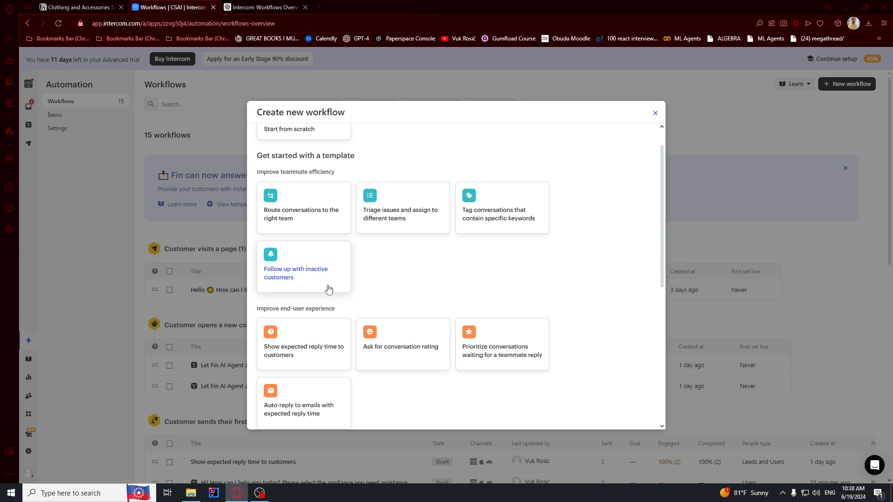
{"action": "scroll", "coordinate": [298, 174], "scroll_direction": "up", "scroll_amount": 3}
{"action": "left_click", "coordinate": [300, 156]}
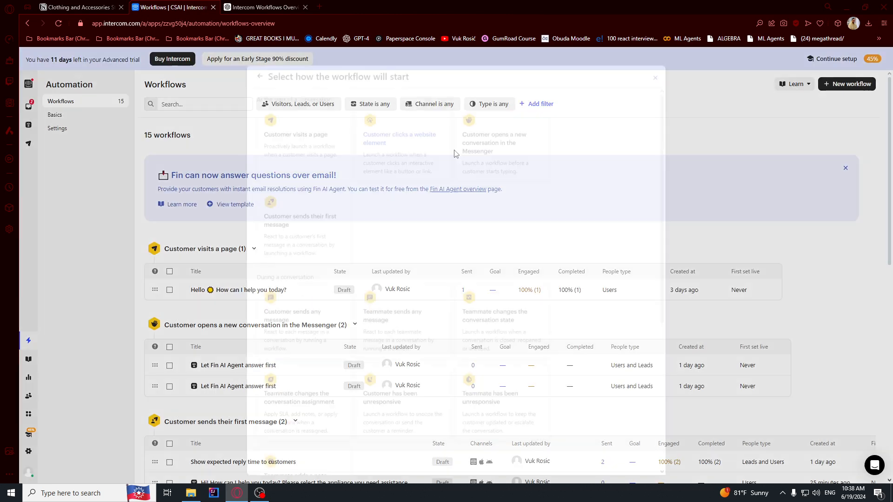
{"action": "left_click", "coordinate": [308, 147]}
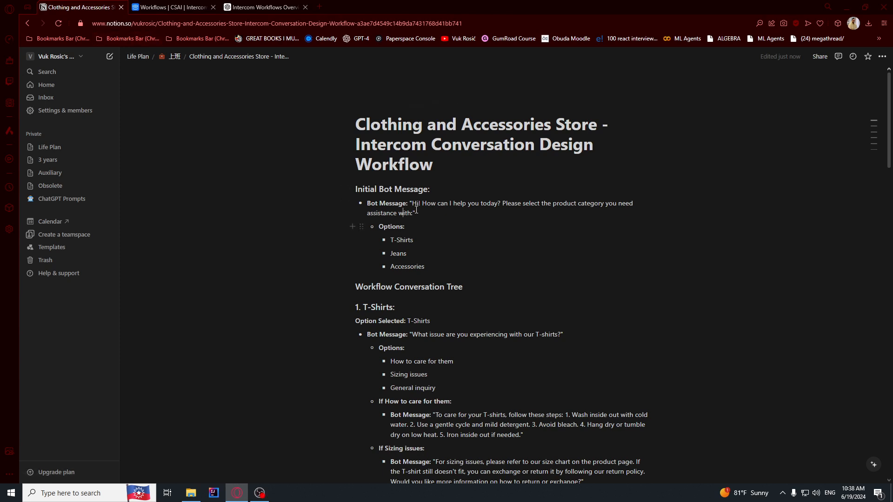
Paste Notion's initial bot message over the Intercom welcome text: "Hi! How can I help you today? Please select the product category you need assistance with:"
{"action": "left_click_drag", "start_coordinate": [415, 203], "coordinate": [413, 212]}
{"action": "key", "text": "ctrl+c"}
{"action": "left_click", "coordinate": [170, 7]}
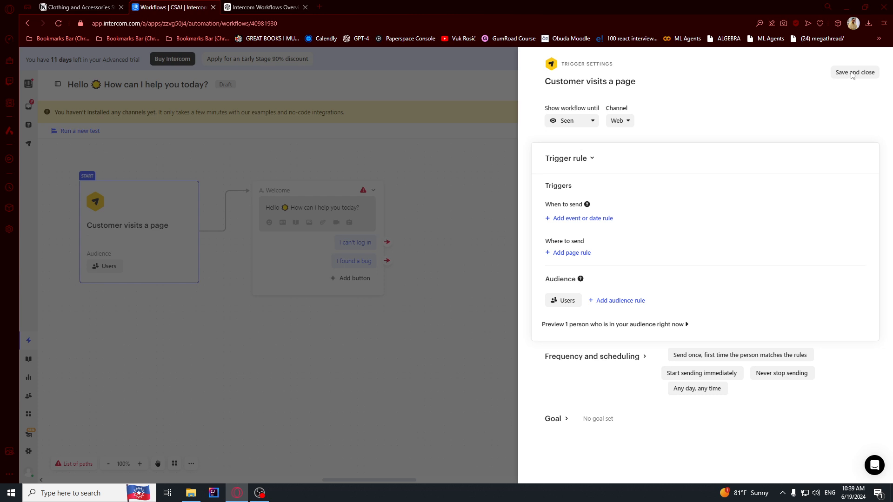
{"action": "key", "text": "Escape"}
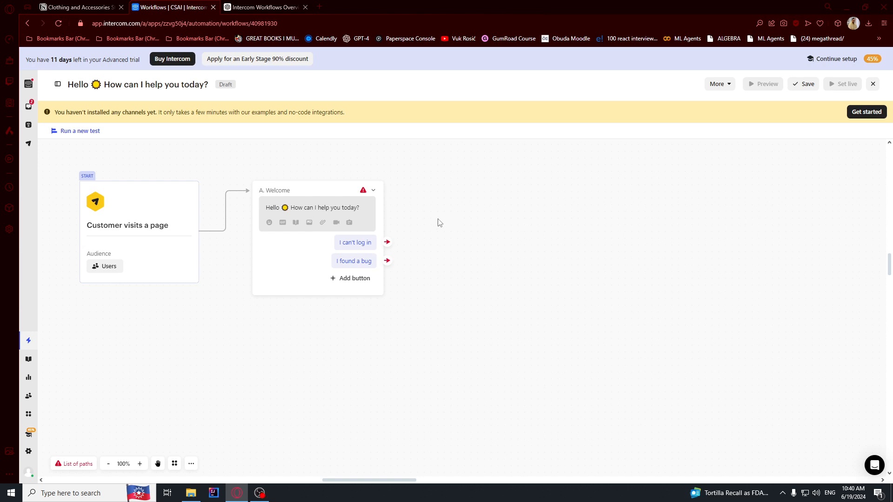
{"action": "triple_click", "coordinate": [349, 208]}
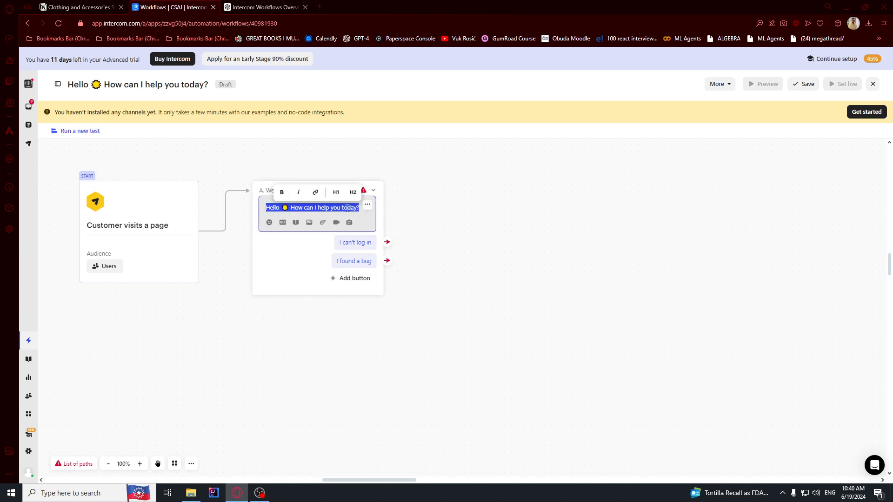
{"action": "key", "text": "ctrl+v"}
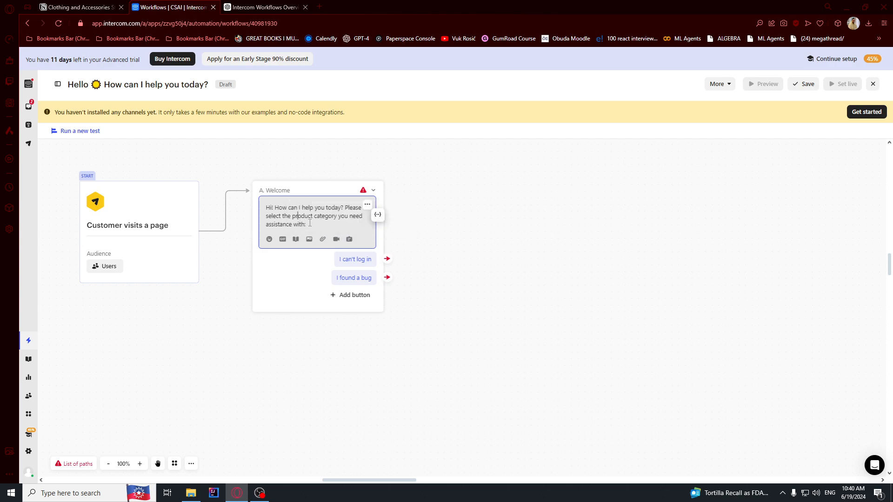
Copy the "T-Shirts" option from Notion and use it as the label of the first Intercom welcome button
{"action": "left_click", "coordinate": [97, 4]}
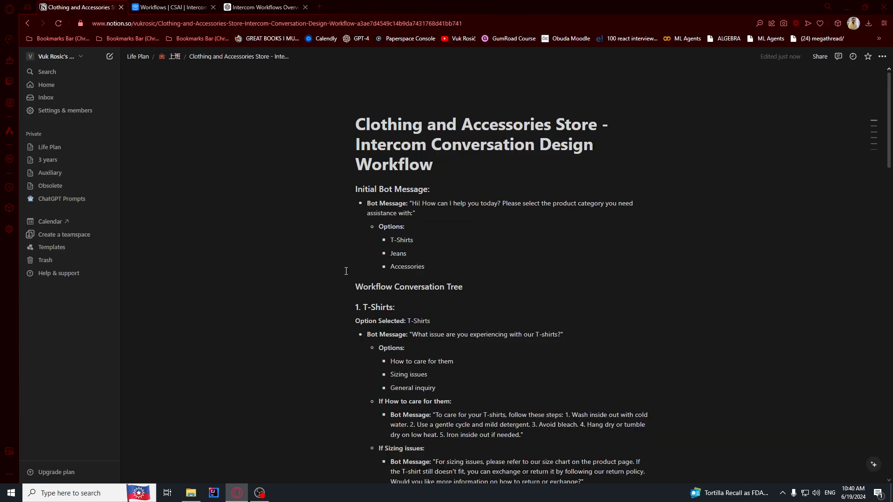
{"action": "left_click_drag", "start_coordinate": [420, 245], "coordinate": [388, 240]}
{"action": "key", "text": "ctrl+c"}
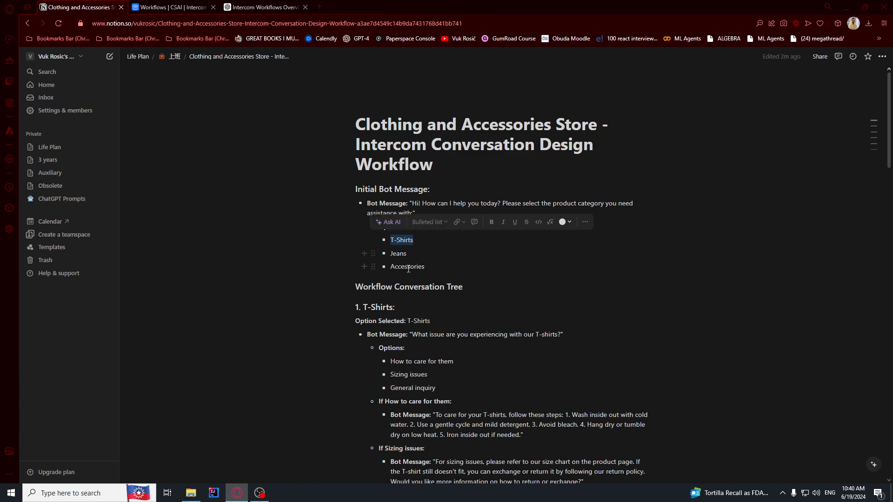
{"action": "left_click", "coordinate": [196, 3]}
{"action": "left_click", "coordinate": [353, 259]}
{"action": "key", "text": "ctrl+v"}
Copy the "Jeans" option from Notion and use it as the label of the second Intercom welcome button
{"action": "left_click", "coordinate": [352, 276]}
{"action": "key", "text": "ctrl+shift+Tab"}
{"action": "double_click", "coordinate": [397, 254]}
{"action": "key", "text": "ctrl+c"}
{"action": "left_click", "coordinate": [169, 6]}
{"action": "triple_click", "coordinate": [359, 278]}
{"action": "key", "text": "ctrl+v"}
Add a path from the T-Shirts button in Intercom with the message copied from Notion, "What issue are you experiencing with our T-shirts"
{"action": "left_click", "coordinate": [89, 5]}
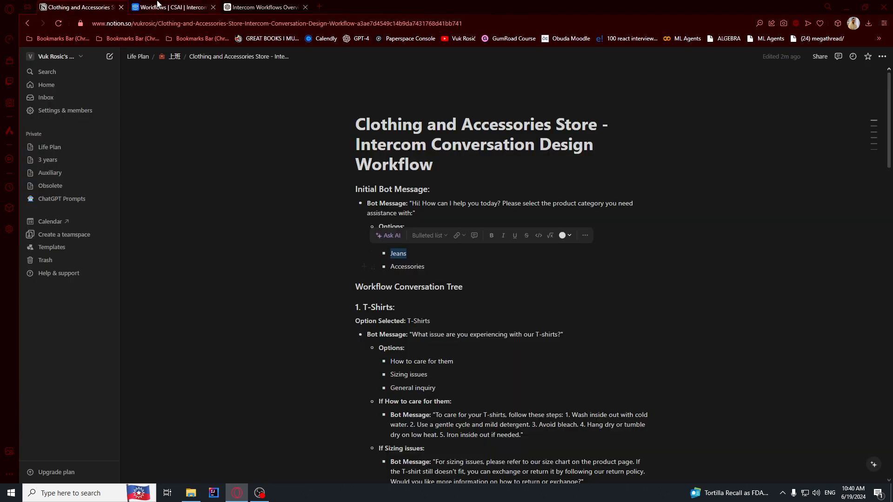
{"action": "left_click", "coordinate": [163, 8]}
{"action": "left_click_drag", "start_coordinate": [435, 293], "coordinate": [485, 306]}
{"action": "left_click", "coordinate": [89, 6]}
{"action": "left_click", "coordinate": [407, 299]}
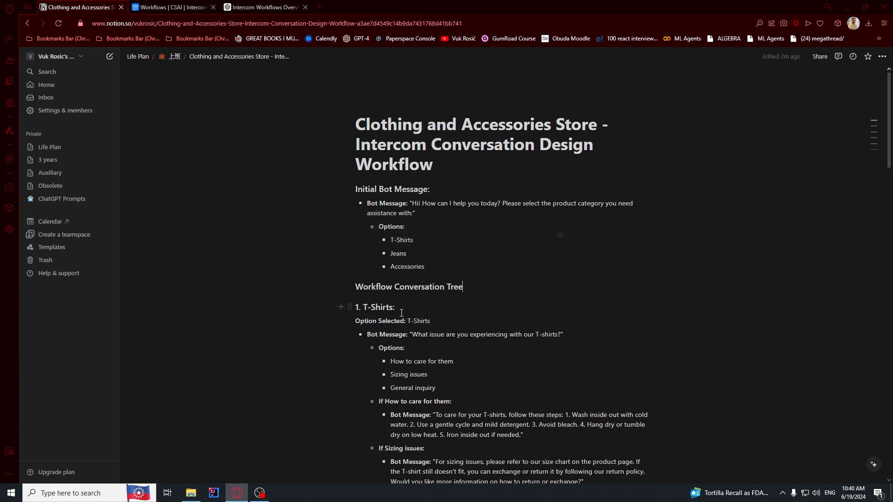
{"action": "scroll", "coordinate": [399, 305], "scroll_direction": "down", "scroll_amount": 2}
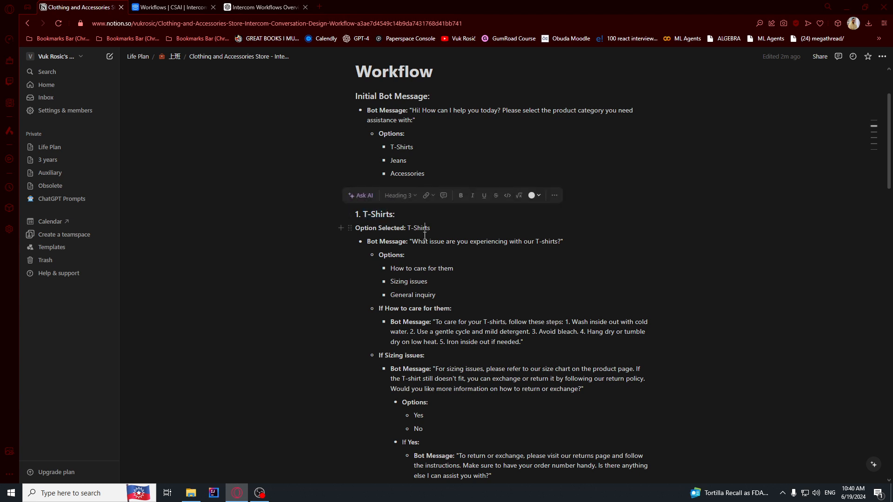
{"action": "left_click_drag", "start_coordinate": [412, 242], "coordinate": [560, 244]}
{"action": "key", "text": "ctrl+c"}
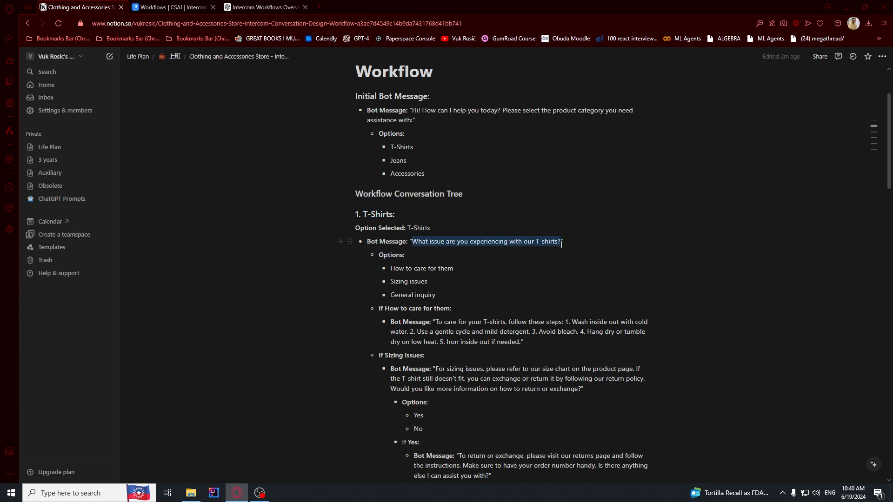
{"action": "left_click", "coordinate": [170, 7]}
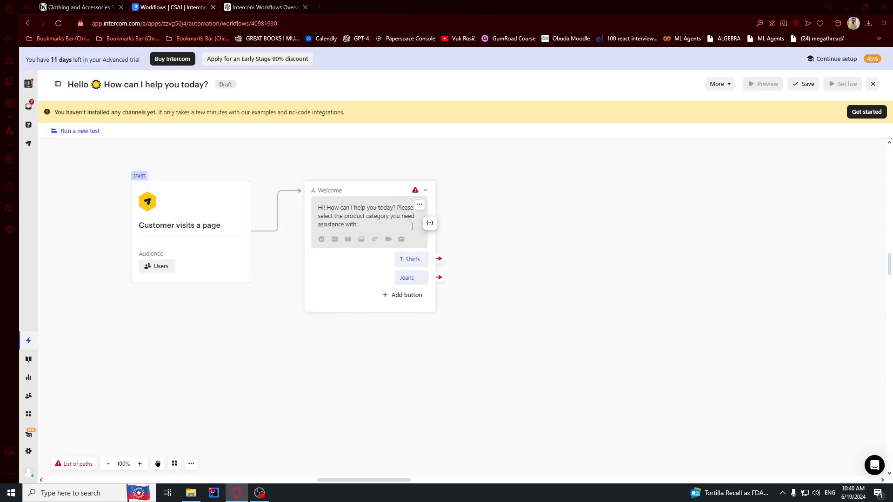
{"action": "left_click", "coordinate": [439, 258]}
{"action": "left_click", "coordinate": [479, 212]}
{"action": "key", "text": "ctrl+v"}
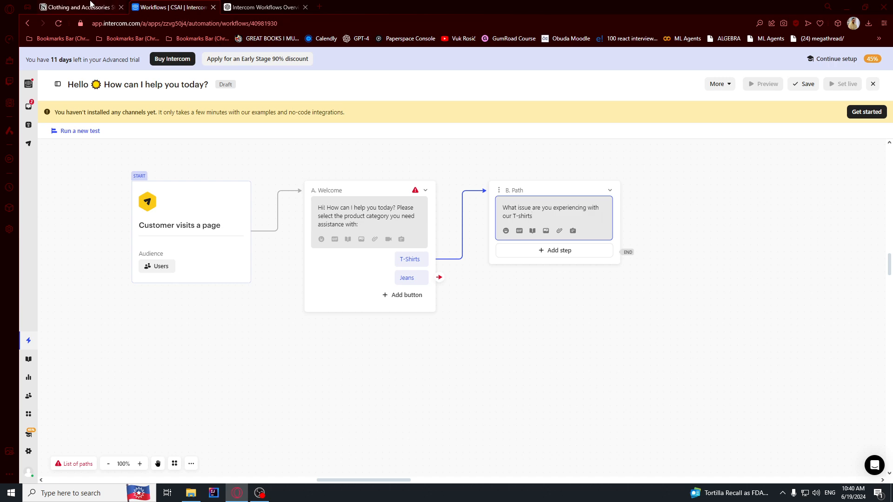
Add a reply button to the T-shirts path in Intercom, labelled "How to care for them" as copied from Notion
{"action": "left_click", "coordinate": [92, 5]}
{"action": "left_click", "coordinate": [423, 269]}
{"action": "mouse_move", "coordinate": [396, 269]}
{"action": "left_mouse_down"}
{"action": "mouse_move", "coordinate": [470, 269]}
{"action": "mouse_move", "coordinate": [390, 269]}
{"action": "left_mouse_up"}
{"action": "key", "text": "ctrl+c"}
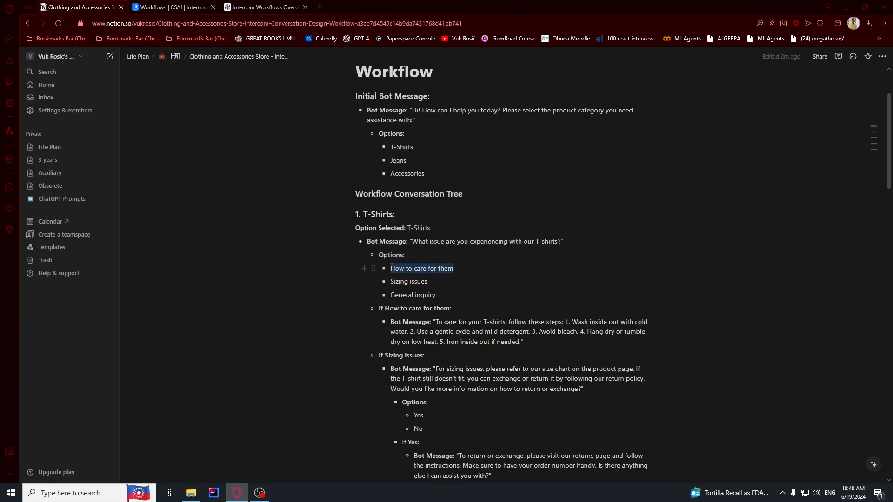
{"action": "left_click", "coordinate": [172, 7]}
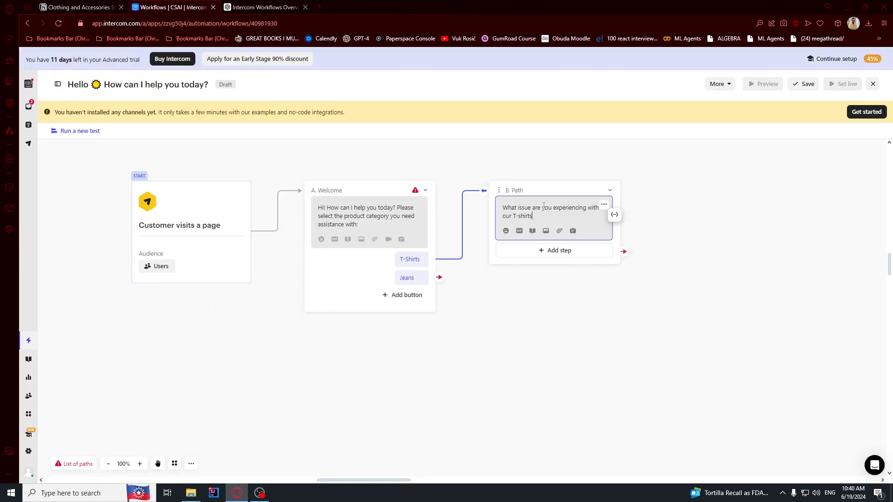
{"action": "left_click", "coordinate": [554, 250]}
{"action": "type", "text": "butto"}
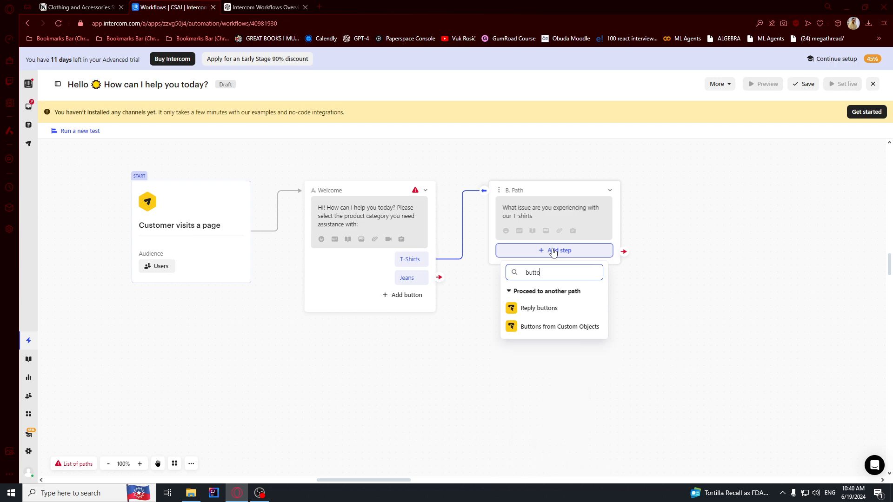
{"action": "left_click", "coordinate": [538, 308]}
{"action": "key", "text": "ctrl+v"}
Add a second reply button to the T-shirts path, labelled "Sizing issues" as copied from Notion
{"action": "left_click", "coordinate": [587, 286]}
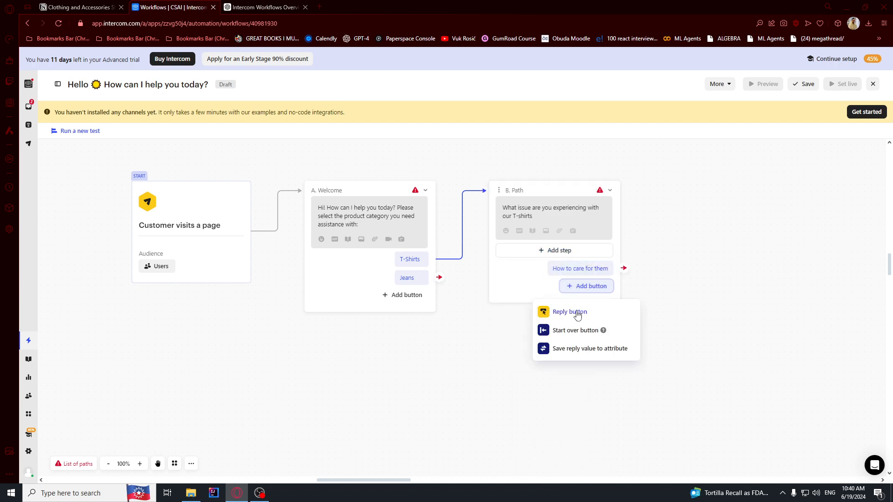
{"action": "left_click", "coordinate": [573, 312]}
{"action": "left_click", "coordinate": [78, 7]}
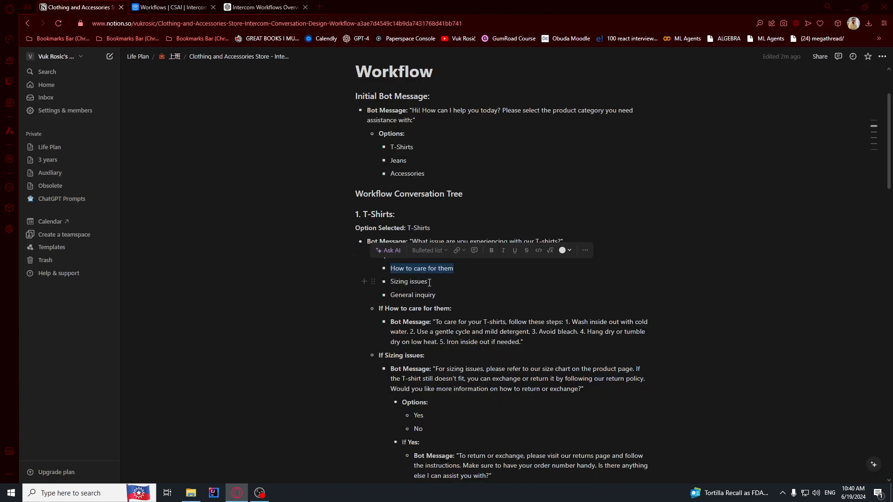
{"action": "left_click_drag", "start_coordinate": [429, 283], "coordinate": [395, 281]}
{"action": "key", "text": "ctrl+c"}
{"action": "left_click", "coordinate": [171, 7]}
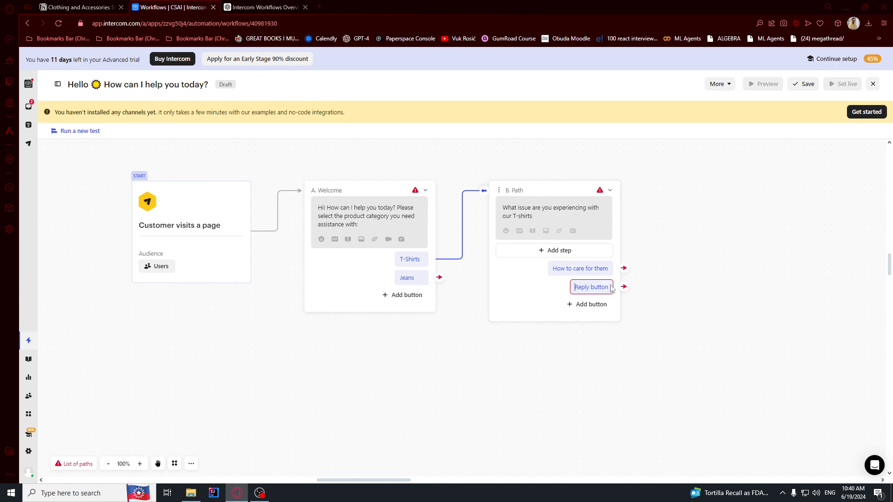
{"action": "key", "text": "ctrl+v"}
Add a third reply button to the T-shirts path, labelled "General inquiry" as copied from Notion
{"action": "left_click", "coordinate": [592, 303]}
{"action": "left_click", "coordinate": [570, 329]}
{"action": "left_click", "coordinate": [119, 4]}
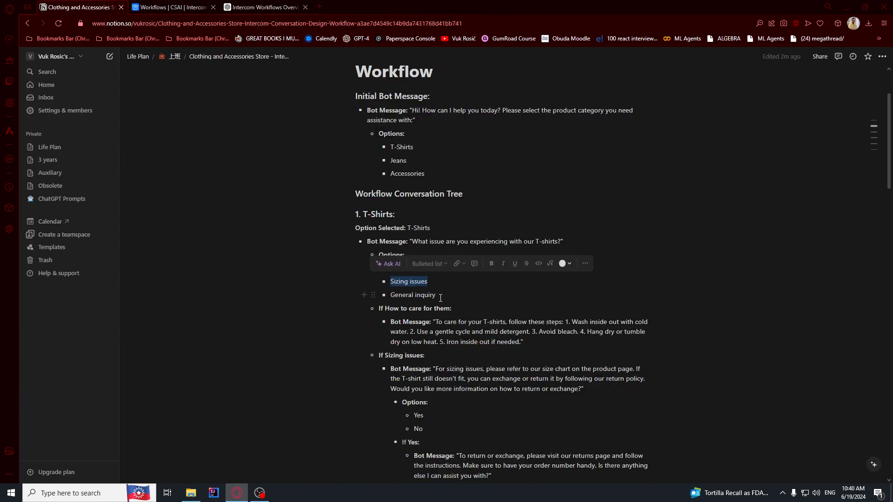
{"action": "left_click_drag", "start_coordinate": [440, 298], "coordinate": [390, 296]}
{"action": "key", "text": "ctrl+c"}
{"action": "left_click", "coordinate": [171, 7]}
{"action": "key", "text": "ctrl+v"}
{"action": "left_click", "coordinate": [649, 331]}
Add a path from the "How to care for them" button in Intercom with the T-shirt care message copied from Notion
{"action": "left_click", "coordinate": [98, 5]}
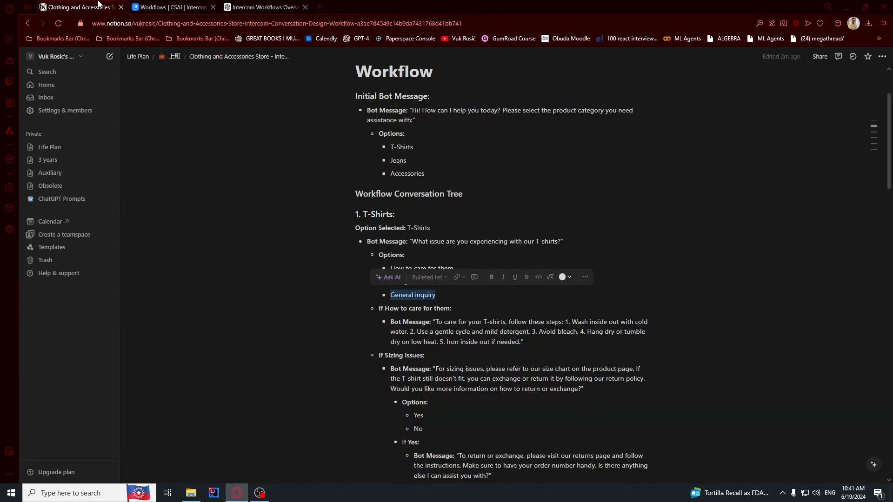
{"action": "left_click", "coordinate": [447, 323]}
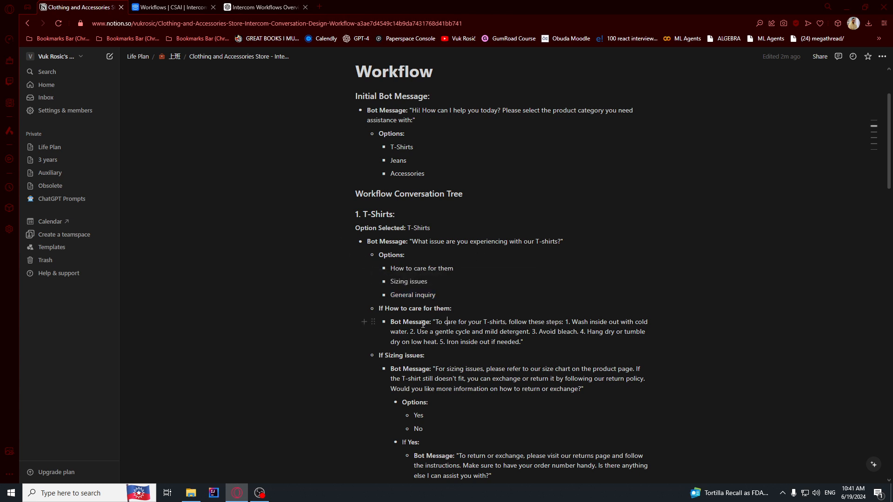
{"action": "left_click_drag", "start_coordinate": [437, 323], "coordinate": [521, 342]}
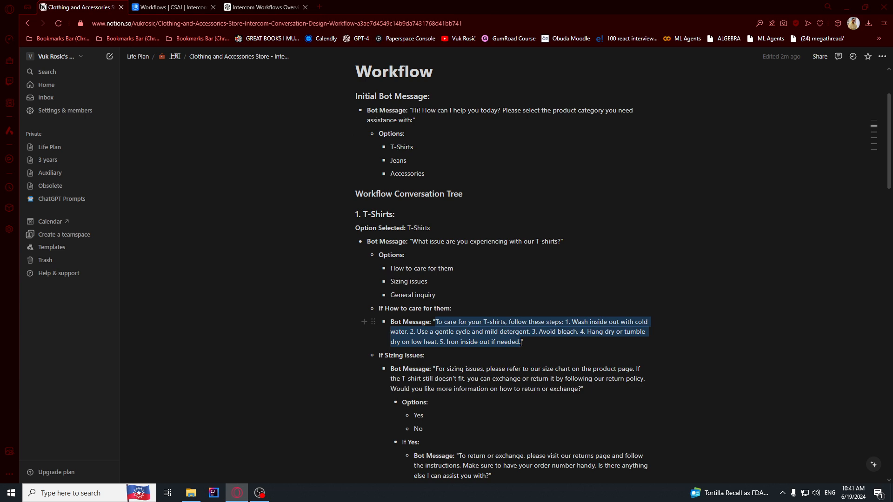
{"action": "key", "text": "ctrl+Tab"}
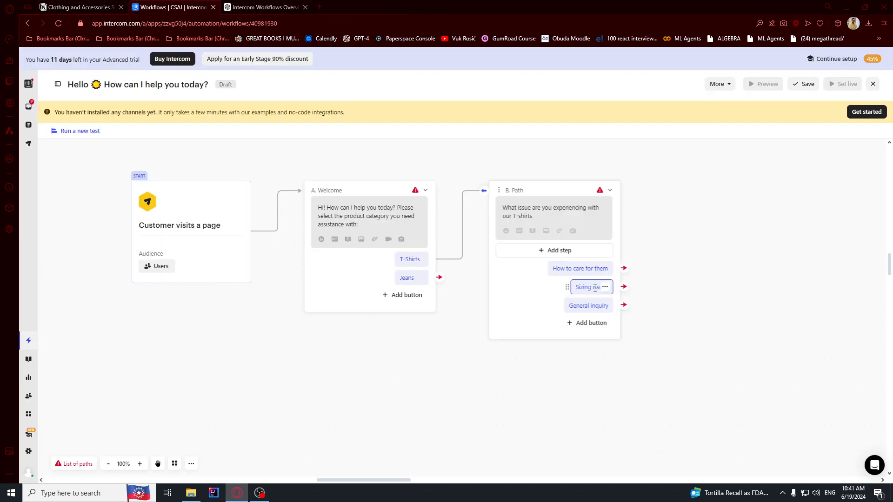
{"action": "left_click", "coordinate": [626, 269]}
{"action": "left_click", "coordinate": [656, 236]}
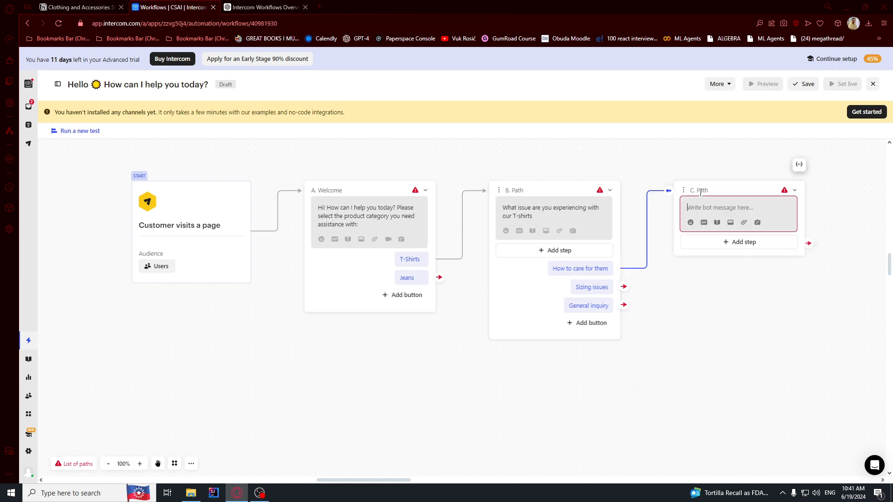
{"action": "left_click", "coordinate": [706, 208]}
{"action": "key", "text": "ctrl+v"}
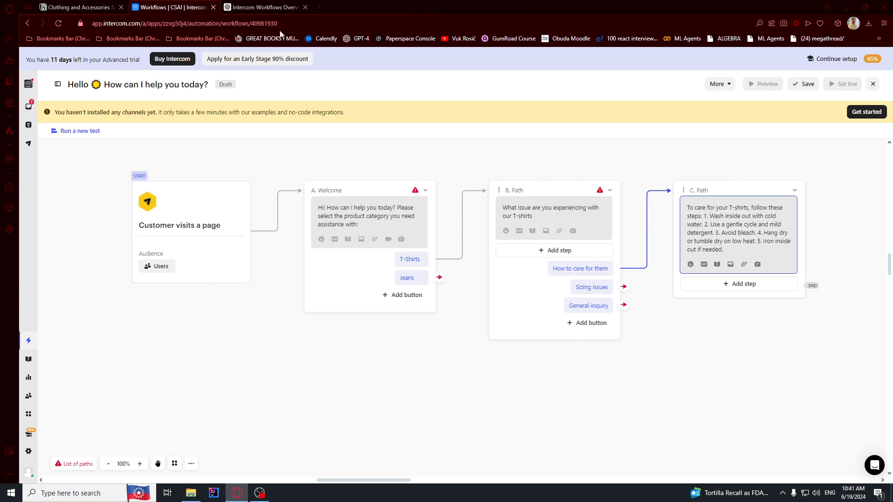
{"action": "left_click", "coordinate": [79, 5]}
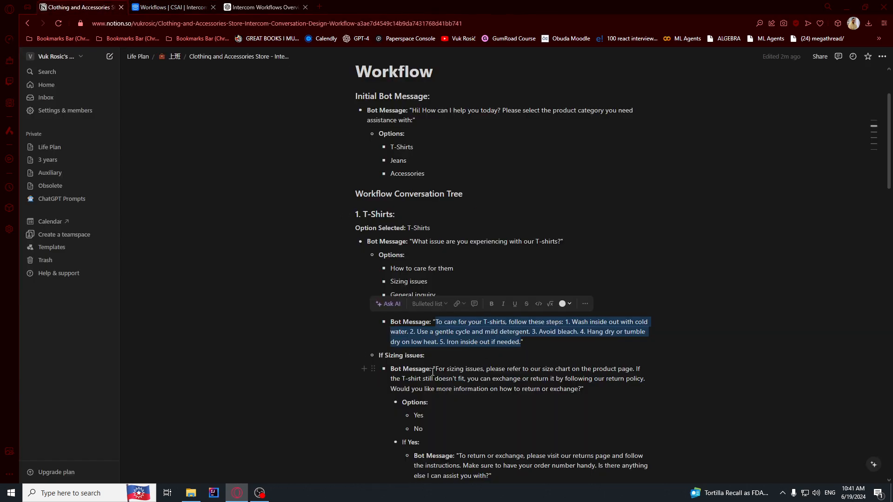
{"action": "left_click_drag", "start_coordinate": [435, 368], "coordinate": [521, 379]}
{"action": "left_click", "coordinate": [556, 330]}
{"action": "left_click", "coordinate": [172, 5]}
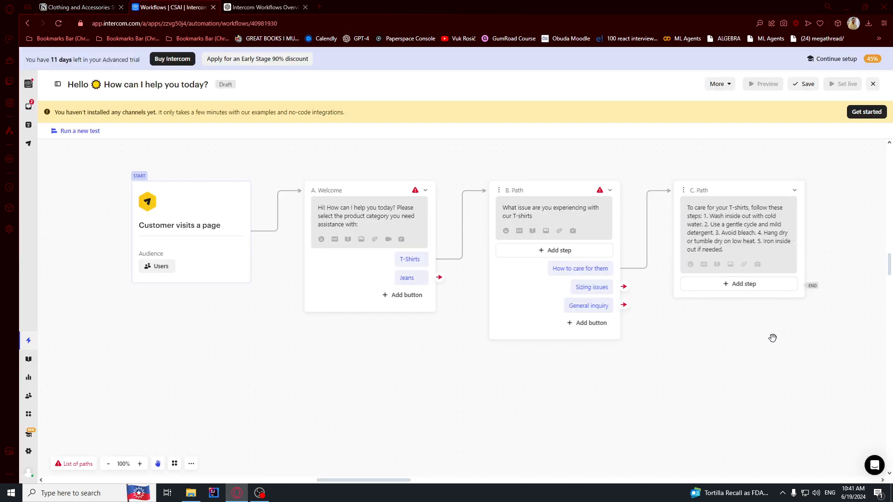
Add a follow-up path after the T-shirt care message with the text "Do you have another question about t-Shirts or you want to select a different item?"
{"action": "left_click_drag", "start_coordinate": [773, 342], "coordinate": [457, 338]}
{"action": "left_click", "coordinate": [489, 288]}
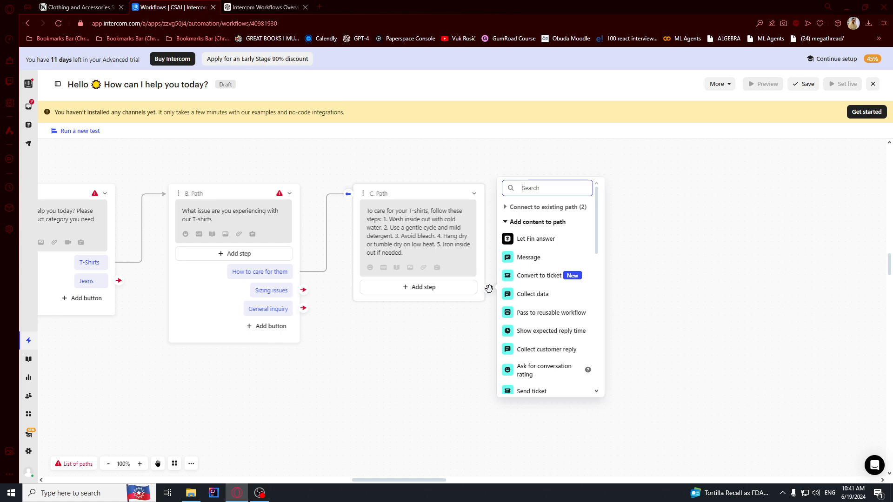
{"action": "left_click", "coordinate": [525, 255]}
{"action": "type", "text": "D"}
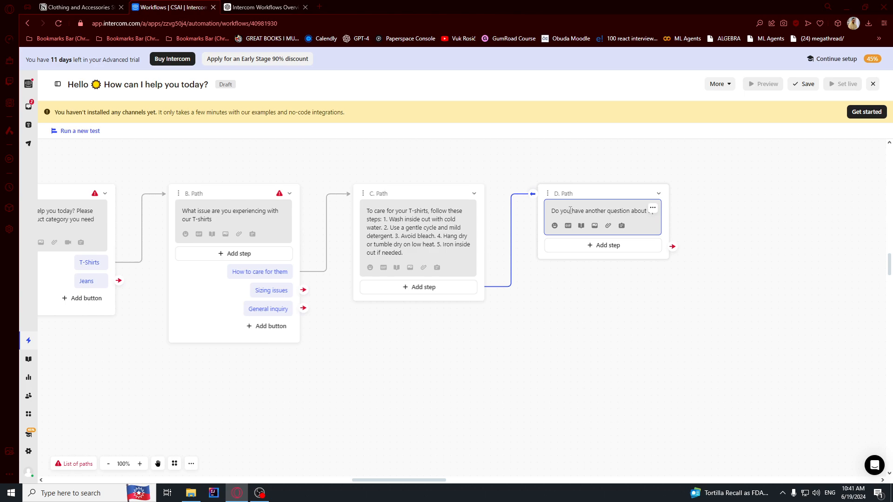
{"action": "type", "text": "Shirts or you want to select"}
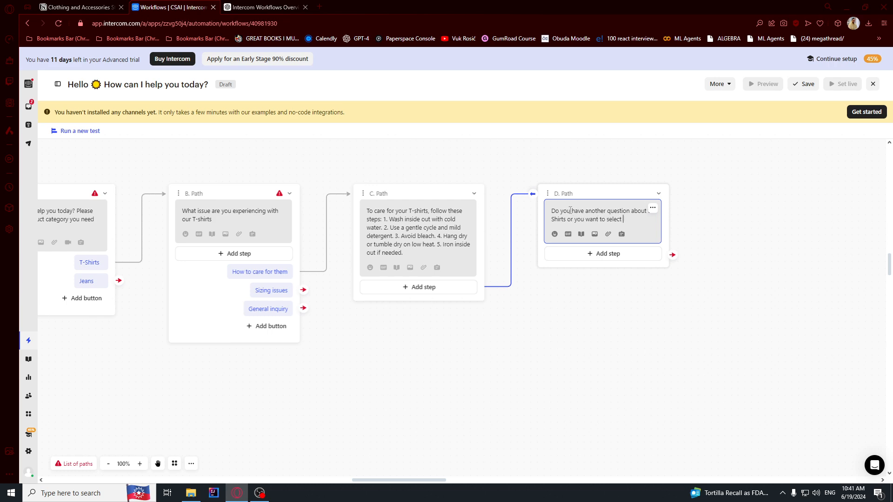
{"action": "type", "text": " item?"}
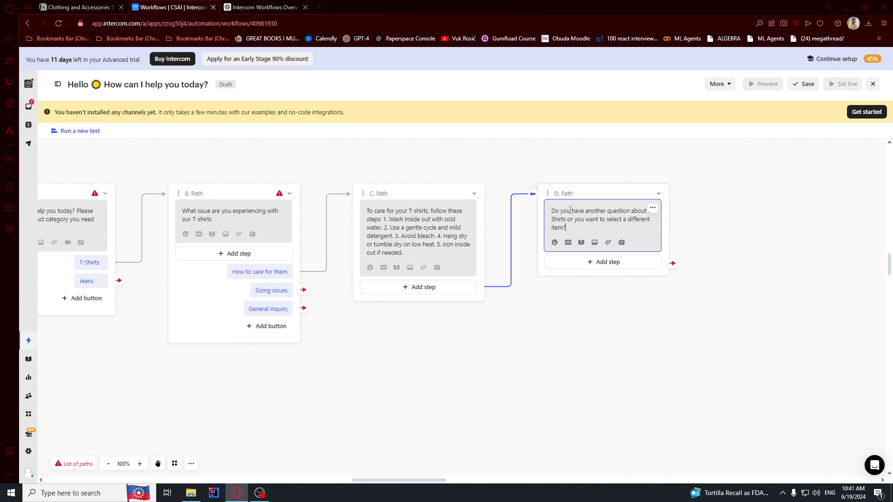
Add an "Another question" reply button to the follow-up path and connect it back to the T-shirts issue path
{"action": "left_click", "coordinate": [599, 262]}
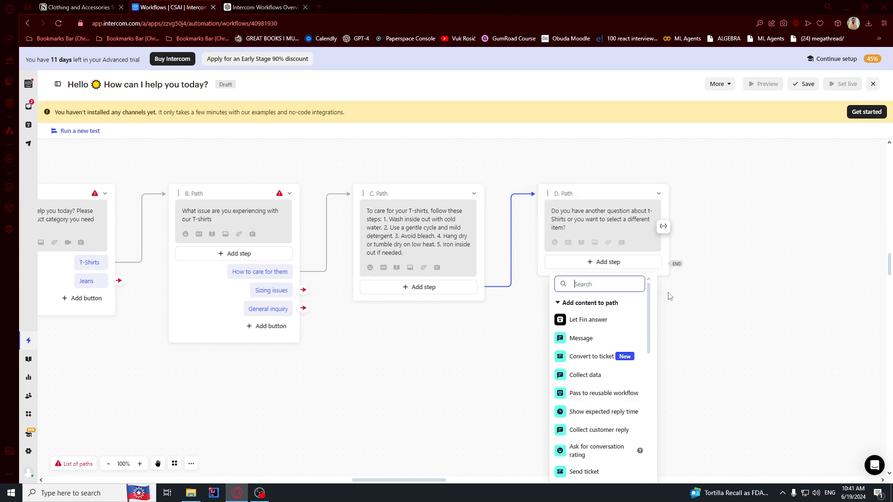
{"action": "type", "text": "but"}
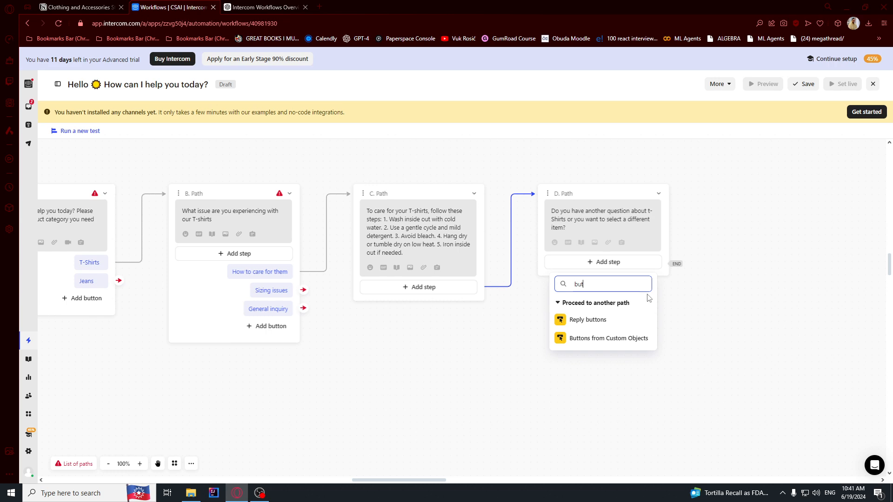
{"action": "left_click", "coordinate": [607, 321]}
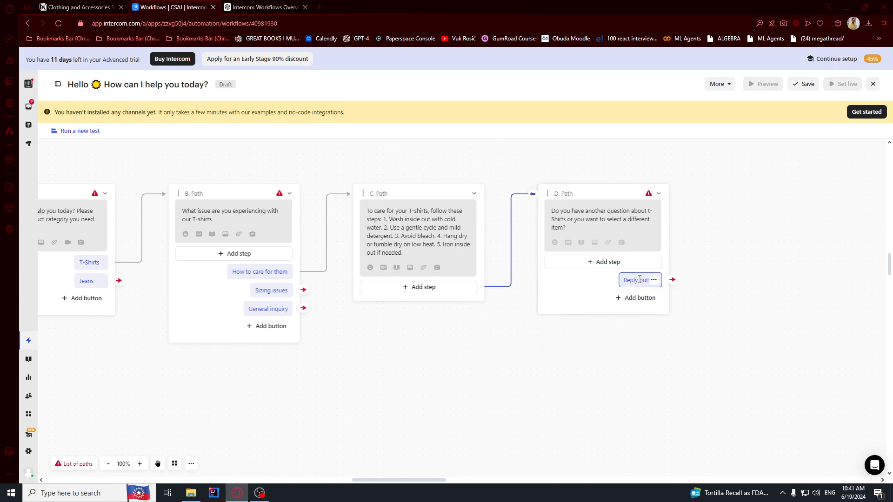
{"action": "type", "text": "Acc"}
{"action": "type", "text": "ther questi"}
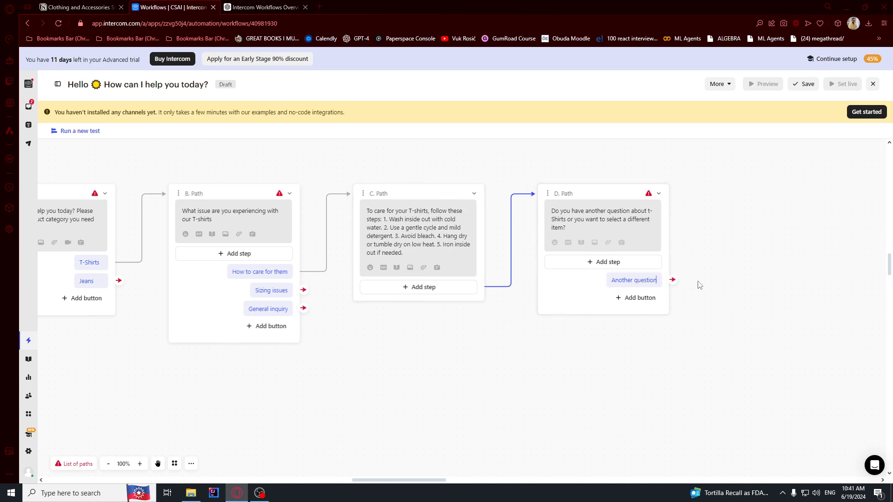
{"action": "left_click_drag", "start_coordinate": [672, 280], "coordinate": [180, 202]}
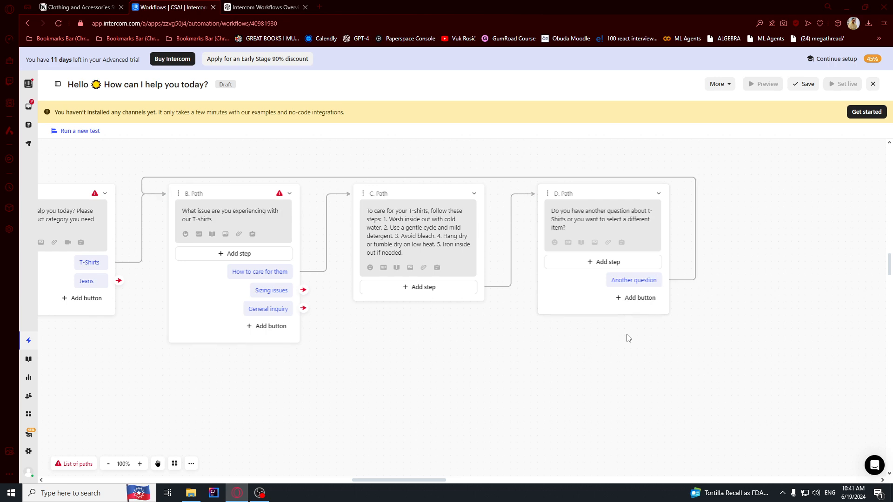
Add a second reply button to the follow-up path, labelled "Select different item"
{"action": "left_click", "coordinate": [638, 298]}
{"action": "type", "text": "Select"}
{"action": "type", "text": "diferent"}
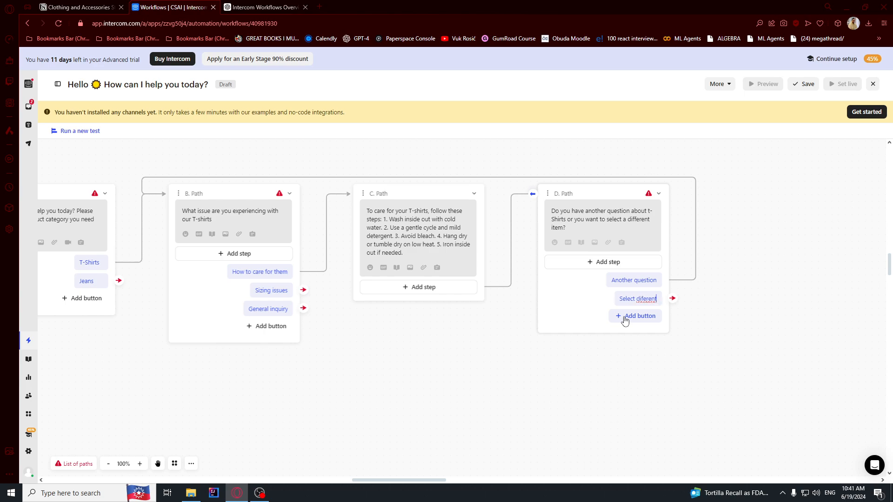
{"action": "type", "text": " it"}
{"action": "left_click", "coordinate": [628, 298]}
{"action": "type", "text": "f"}
Add a path from the "Select different item" button with the message "Please select an item:"
{"action": "left_click_drag", "start_coordinate": [672, 298], "coordinate": [775, 243]}
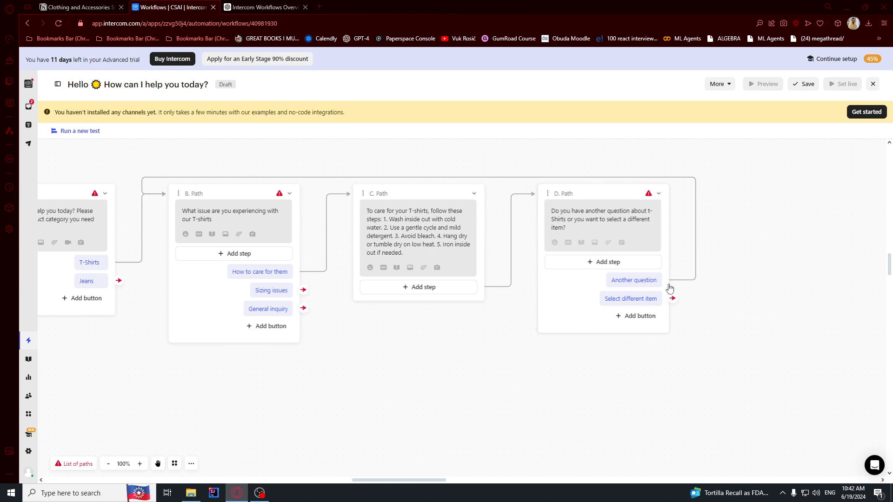
{"action": "left_click", "coordinate": [672, 298]}
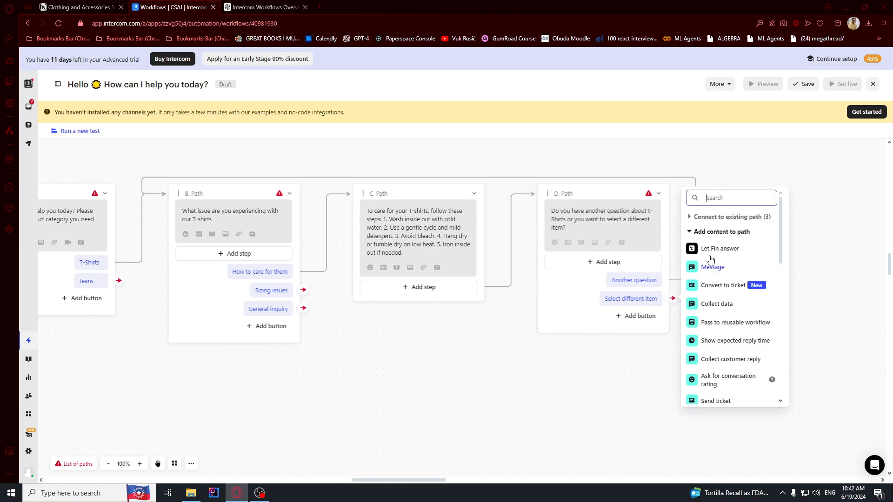
{"action": "left_click", "coordinate": [709, 251]}
{"action": "type", "text": "Please select your item"}
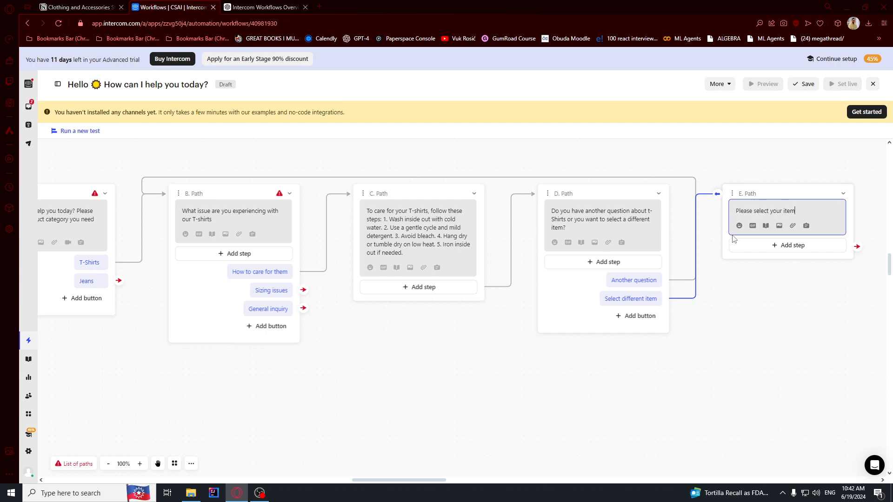
{"action": "double_click", "coordinate": [776, 212]}
{"action": "type", "text": "an"}
{"action": "type", "text": "\""}
Add a reply button labelled "T-Shirt" to the item selection path
{"action": "left_click", "coordinate": [796, 245]}
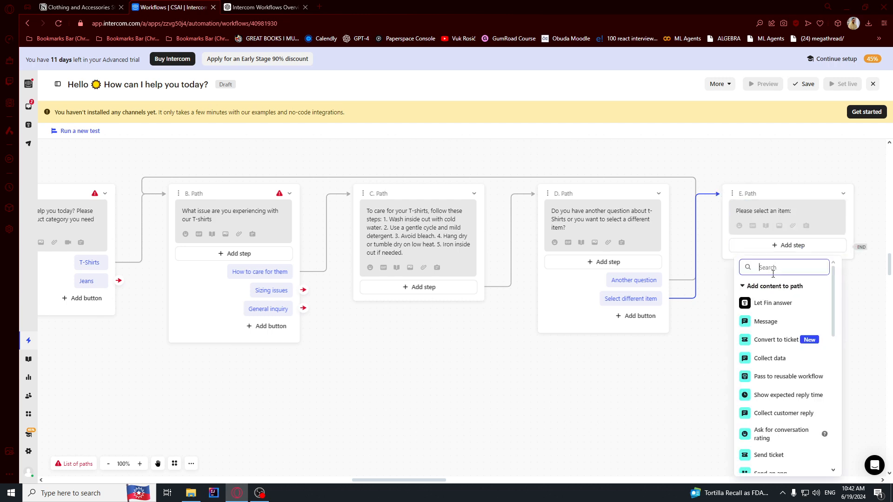
{"action": "type", "text": "butt"}
{"action": "left_click", "coordinate": [771, 302]}
{"action": "type", "text": "T-Shir"}
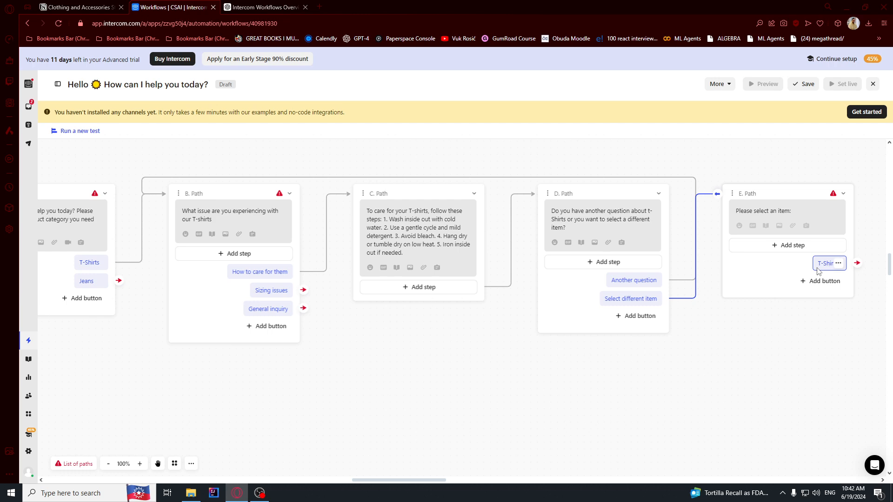
Add a "Jeans" reply button to the item selection path and connect its T-Shirt button to the T-shirts issue path
{"action": "left_click", "coordinate": [821, 281]}
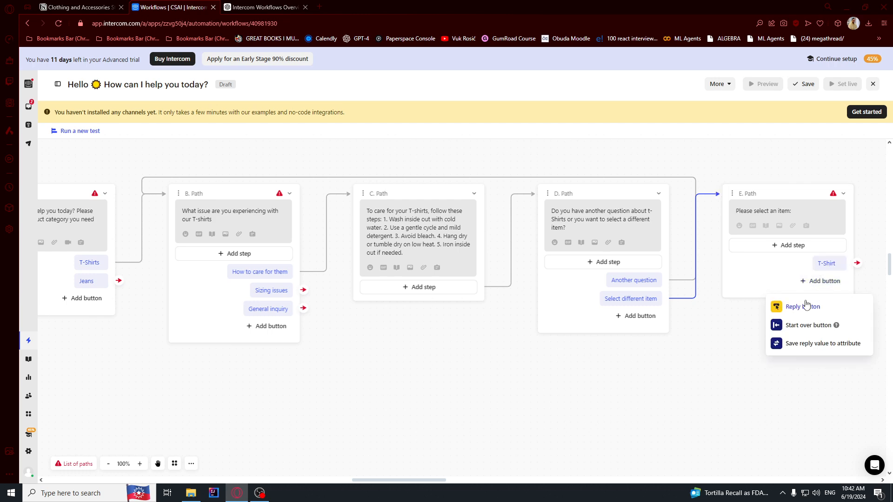
{"action": "left_click", "coordinate": [806, 305]}
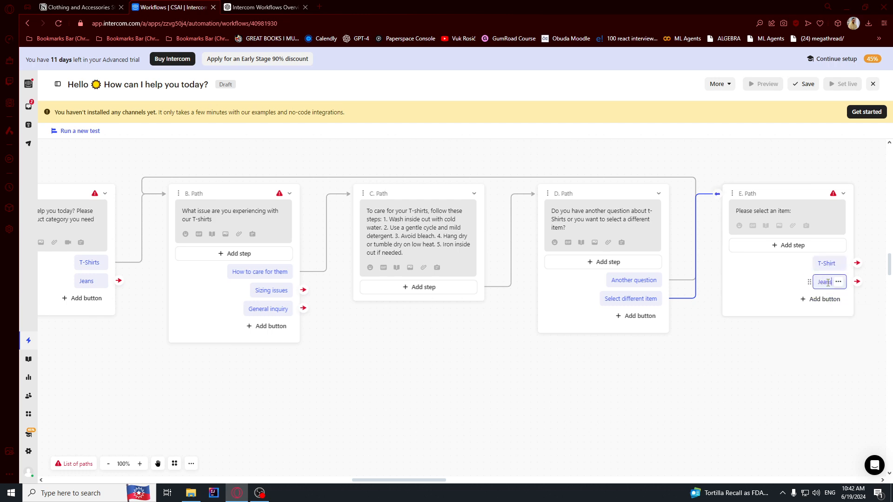
{"action": "left_click", "coordinate": [828, 336]}
{"action": "left_click_drag", "start_coordinate": [857, 263], "coordinate": [181, 203]}
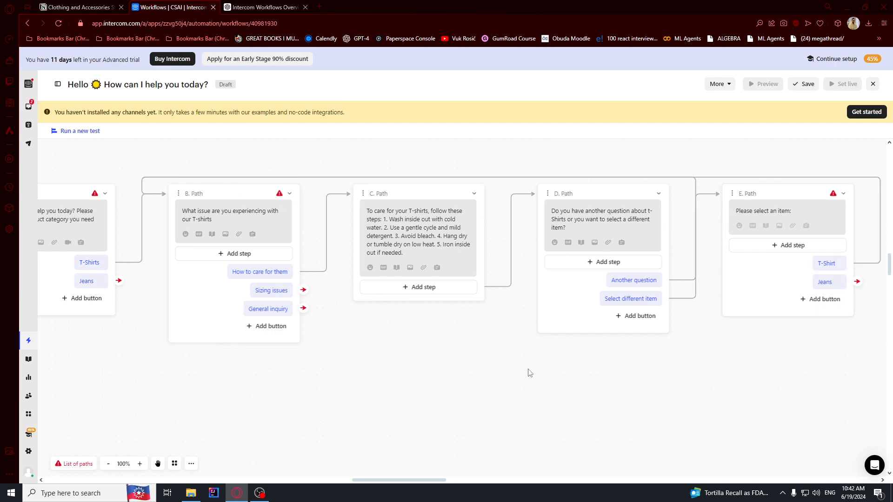
Rename the item selection path as "Select options"
{"action": "scroll", "coordinate": [454, 343], "scroll_direction": "down", "scroll_amount": 1}
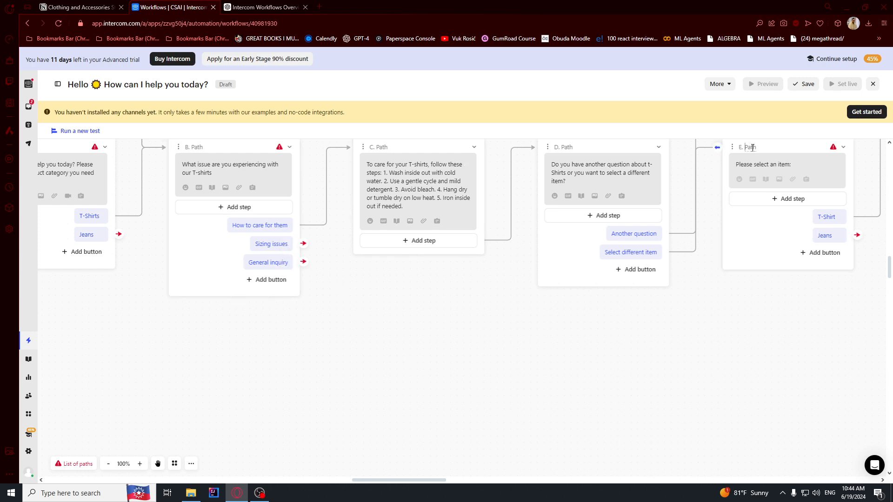
{"action": "type", "text": "Select options"}
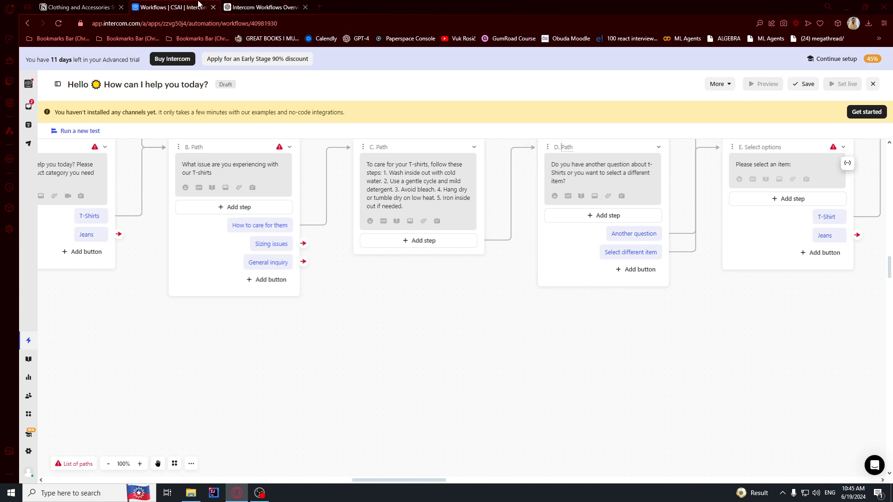
Add a path from the "Sizing issues" button in Intercom with the size chart and return policy message copied from Notion
{"action": "left_click", "coordinate": [83, 6]}
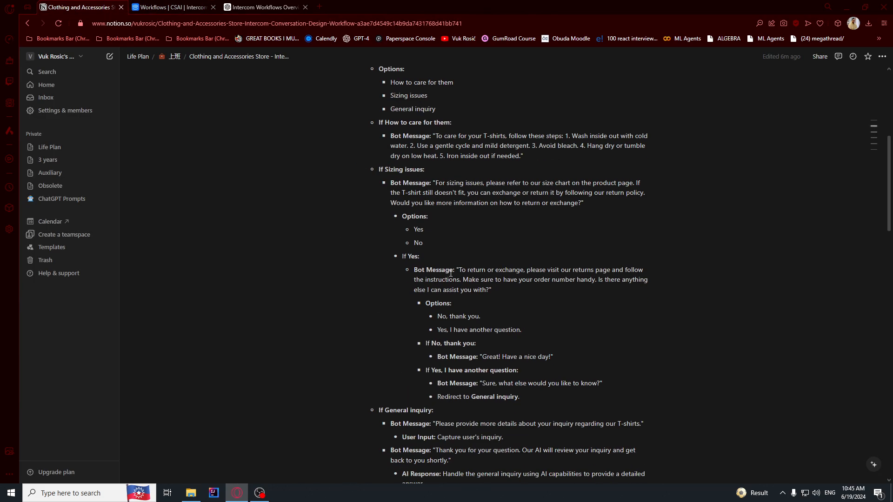
{"action": "double_click", "coordinate": [410, 124]}
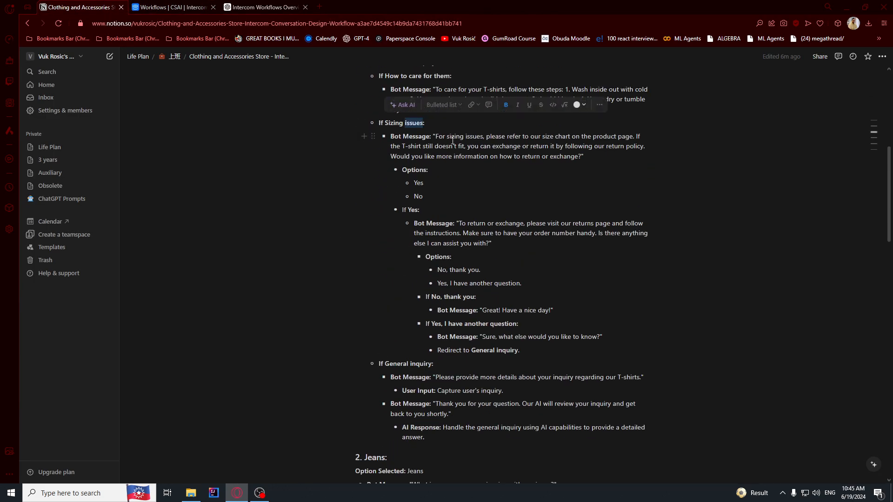
{"action": "left_click_drag", "start_coordinate": [436, 137], "coordinate": [582, 157]}
{"action": "key", "text": "ctrl+c"}
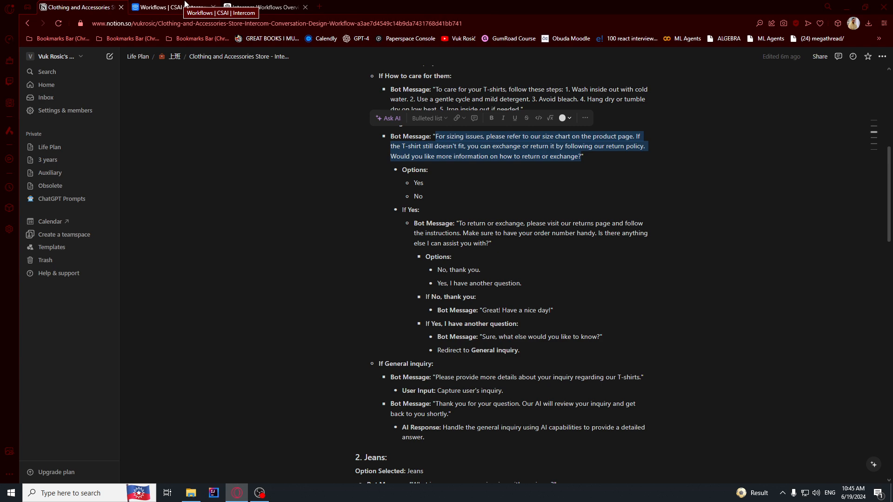
{"action": "left_click", "coordinate": [184, 4]}
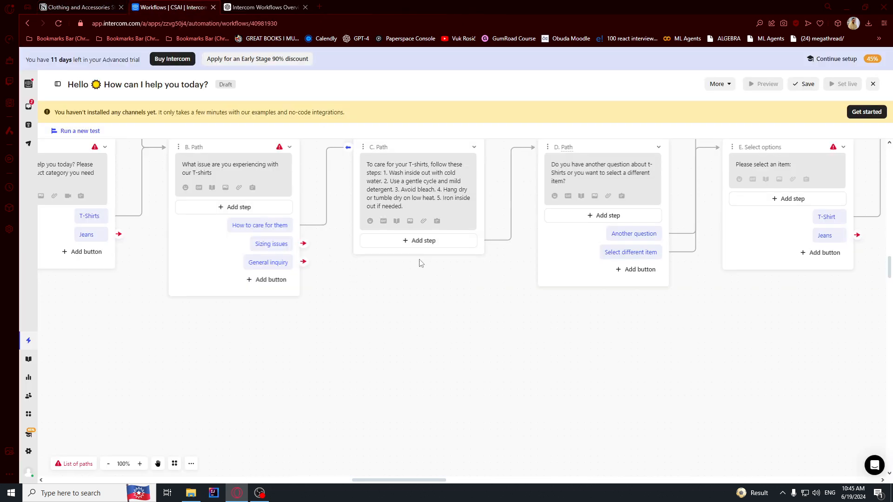
{"action": "left_click", "coordinate": [303, 244]}
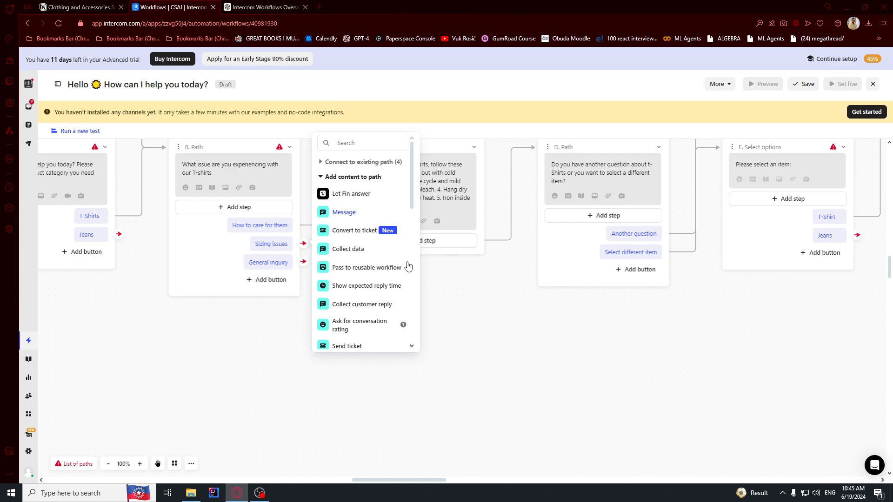
{"action": "left_click", "coordinate": [344, 212]}
{"action": "left_click", "coordinate": [409, 295]}
{"action": "key", "text": "ctrl+v"}
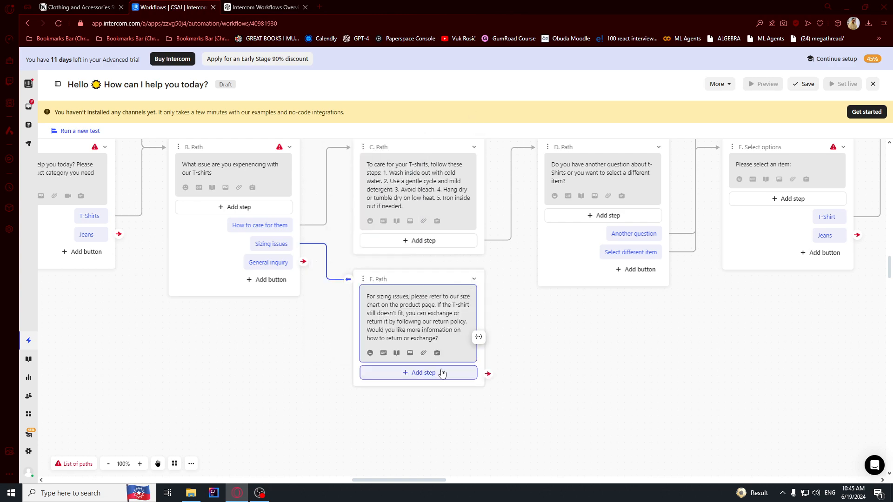
{"action": "left_click_drag", "start_coordinate": [368, 330], "coordinate": [449, 339]}
{"action": "left_click", "coordinate": [450, 340]}
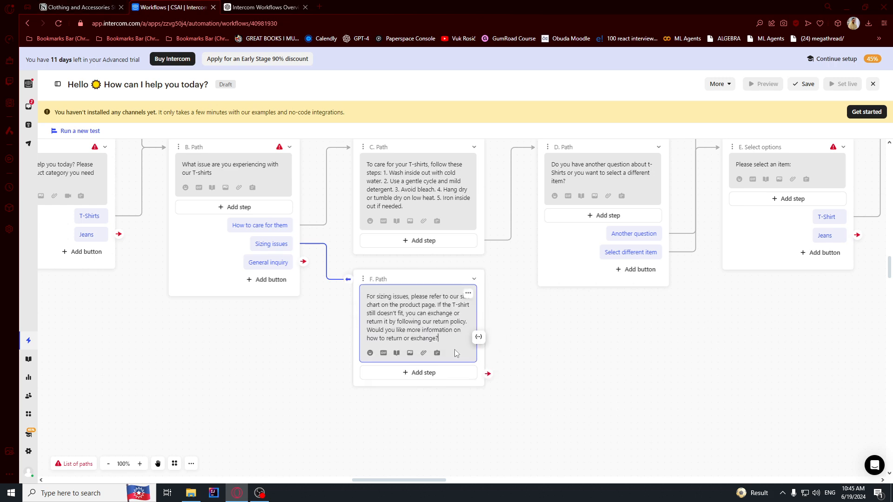
Add "Yes" and "No" reply buttons to the sizing issues path and connect "No" to the follow-up question path D
{"action": "left_click", "coordinate": [430, 372]}
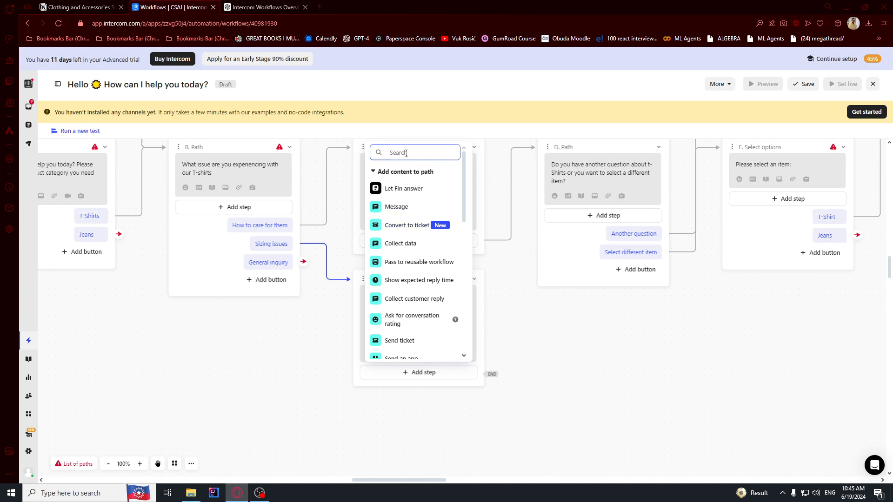
{"action": "type", "text": "buttons"}
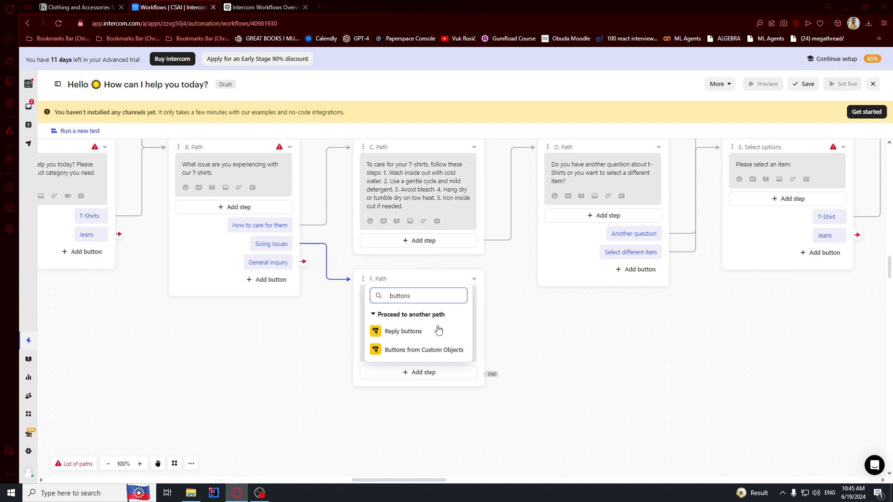
{"action": "left_click", "coordinate": [469, 331]}
{"action": "type", "text": "Yes"}
{"action": "left_click", "coordinate": [453, 409]}
{"action": "left_click", "coordinate": [440, 433]}
{"action": "type", "text": "B"}
{"action": "type", "text": "o"}
{"action": "key", "text": "BackSpace"}
{"action": "key", "text": "BackSpace"}
{"action": "type", "text": "No"}
{"action": "left_click", "coordinate": [547, 331]}
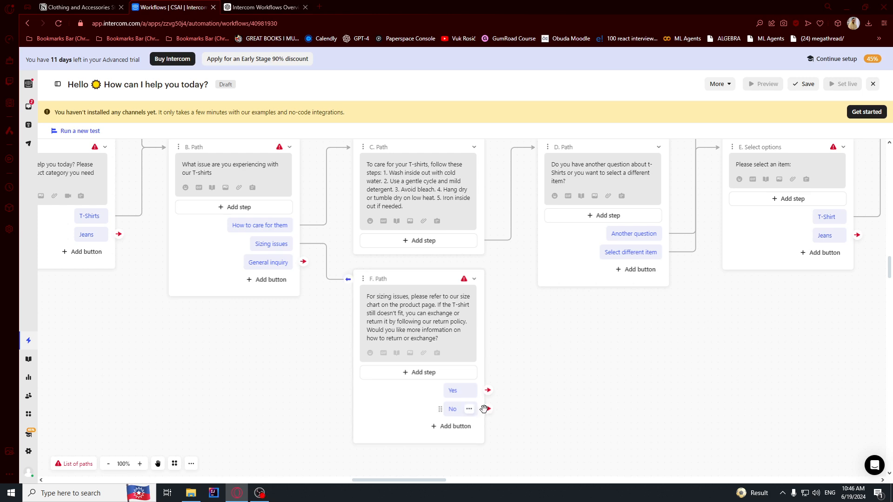
{"action": "left_click_drag", "start_coordinate": [487, 408], "coordinate": [542, 152]}
Add a message path from the "Yes" button with the return and exchange instructions, ending with the placeholder "[link]"
{"action": "left_click", "coordinate": [487, 390]}
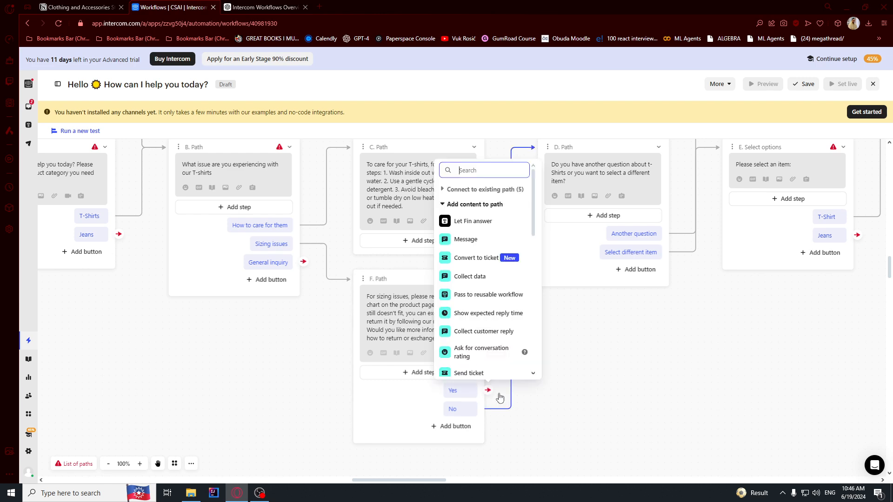
{"action": "left_click", "coordinate": [476, 246]}
{"action": "type", "text": "To return or exchange, please visit our returns page and follow the instructions. Make sure to have your order number handy"}
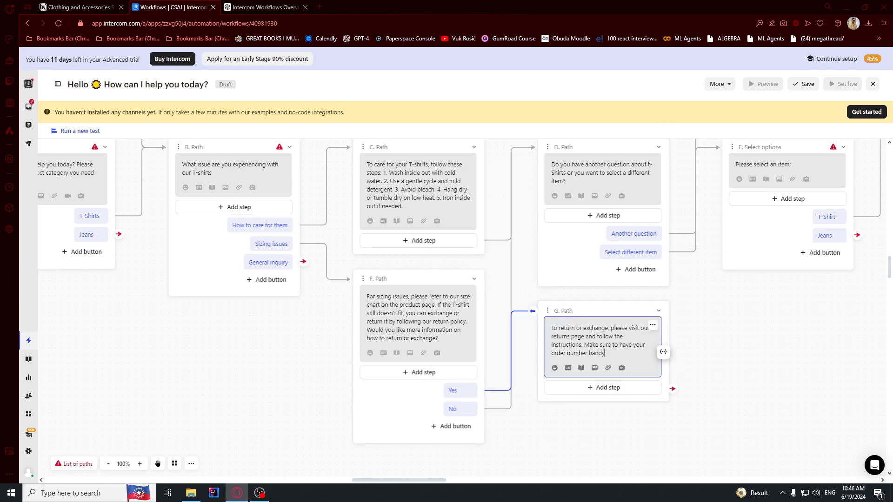
{"action": "left_click_drag", "start_coordinate": [571, 335], "coordinate": [613, 349]}
{"action": "left_click", "coordinate": [613, 355]}
{"action": "type", "text": "[]"}
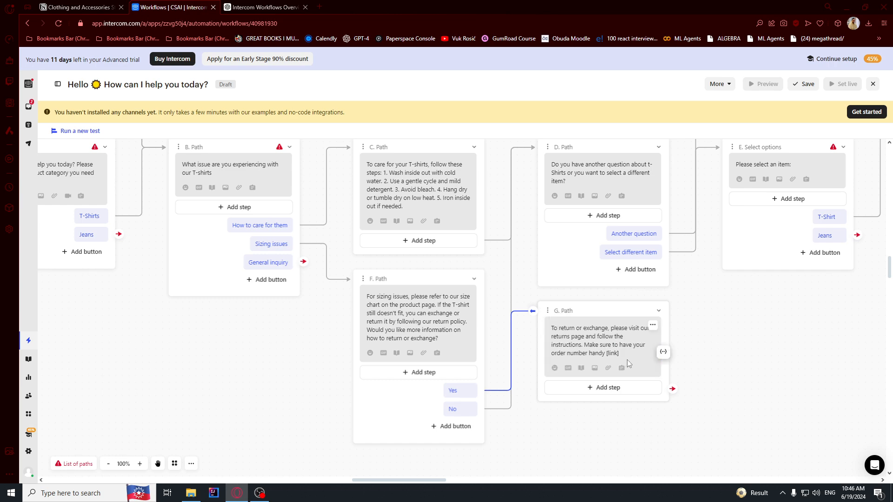
{"action": "left_click", "coordinate": [569, 440]}
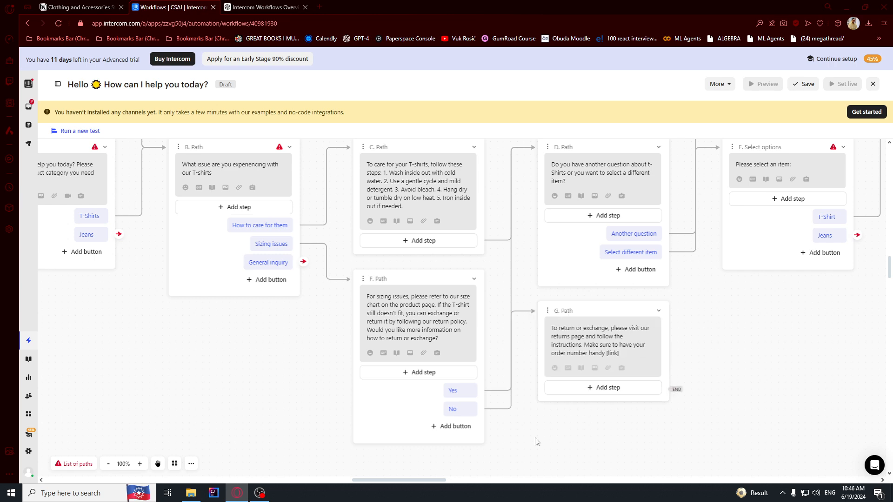
Connect the end of the return instructions path to the follow-up question path D
{"action": "left_click_drag", "start_coordinate": [673, 390], "coordinate": [539, 150]}
{"action": "left_click_drag", "start_coordinate": [721, 260], "coordinate": [674, 293]}
{"action": "left_click", "coordinate": [573, 279]}
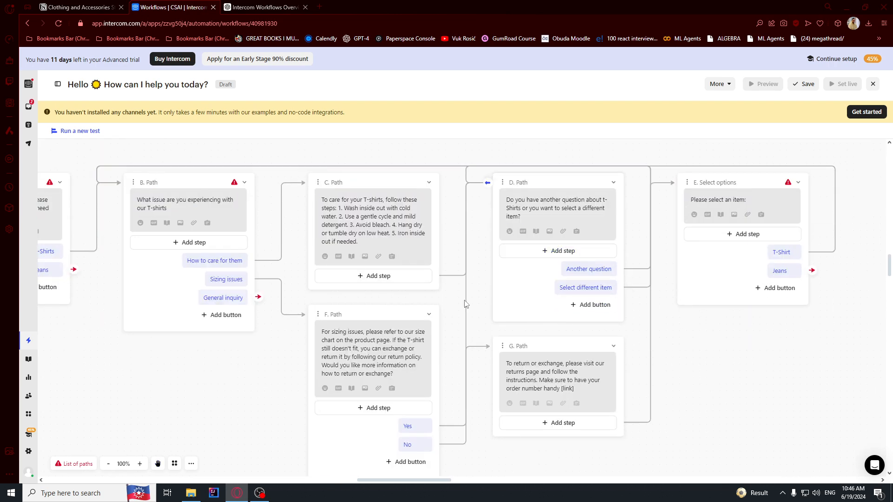
Add a path from the T-shirt "General inquiry" button with the message "Please describe your question in more detail."
{"action": "left_click_drag", "start_coordinate": [696, 374], "coordinate": [695, 341]}
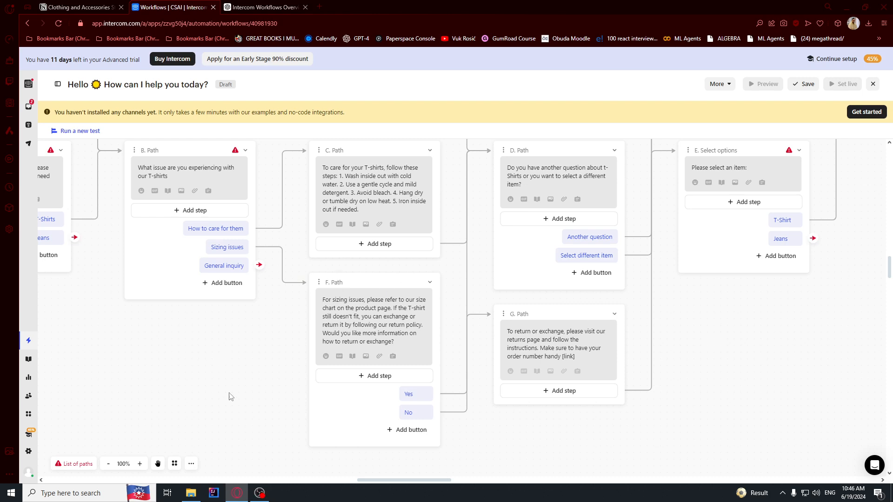
{"action": "left_click_drag", "start_coordinate": [248, 392], "coordinate": [273, 342]}
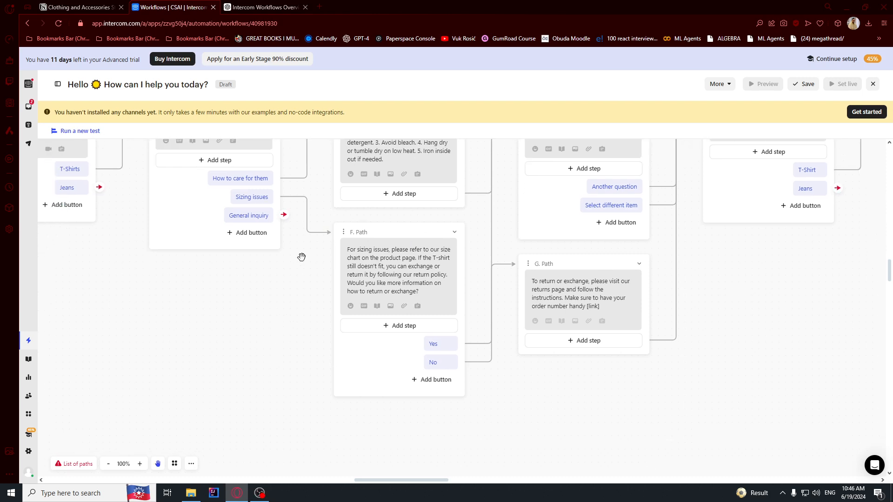
{"action": "left_click", "coordinate": [290, 216]}
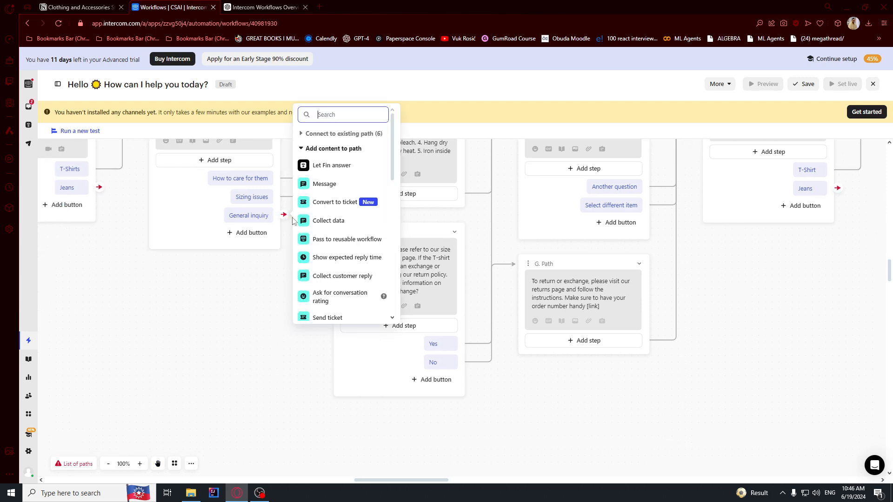
{"action": "left_click", "coordinate": [326, 185]}
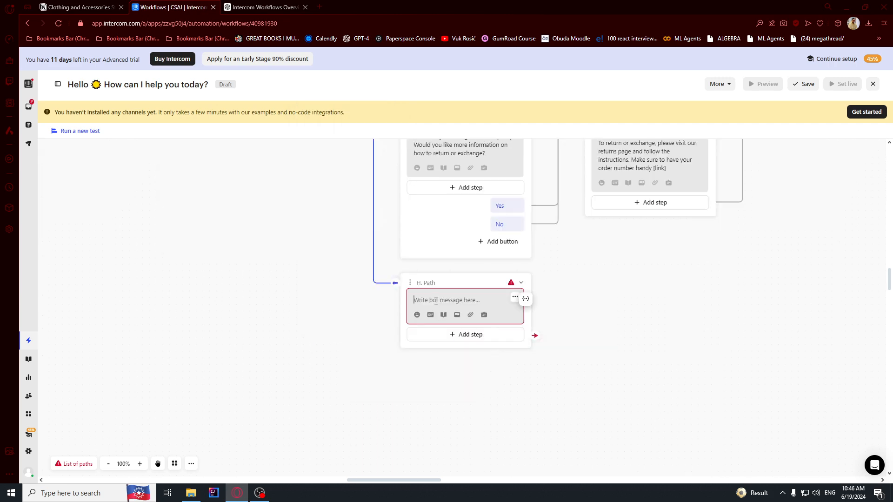
{"action": "type", "text": "Please describe your question in"}
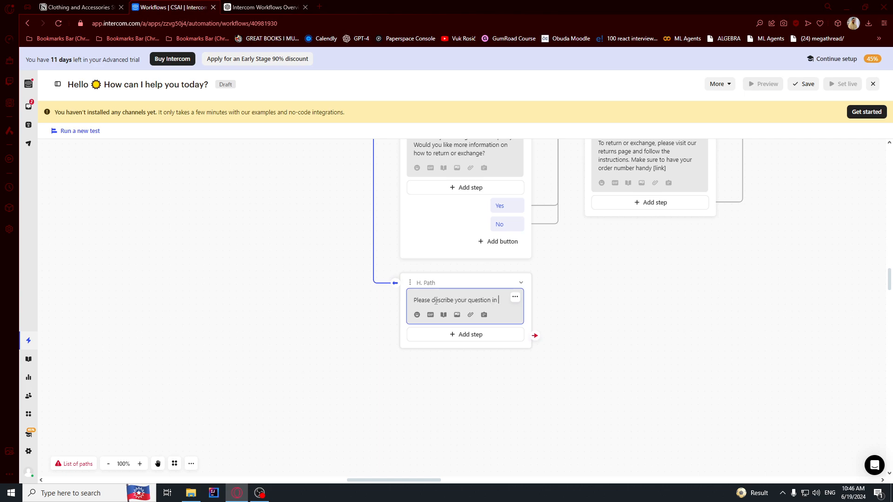
{"action": "type", "text": " more detail"}
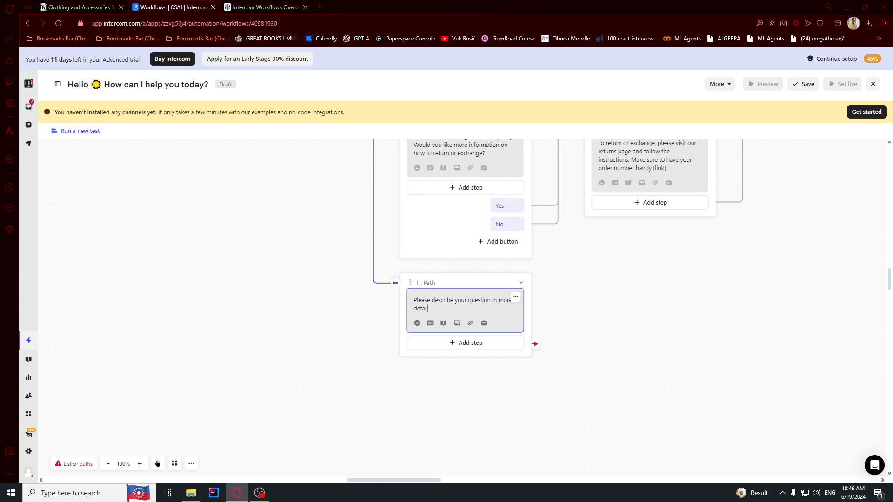
{"action": "type", "text": "."}
Add a Collect customer reply step and a Let Fin answer step to the general inquiry path
{"action": "left_click", "coordinate": [488, 344]}
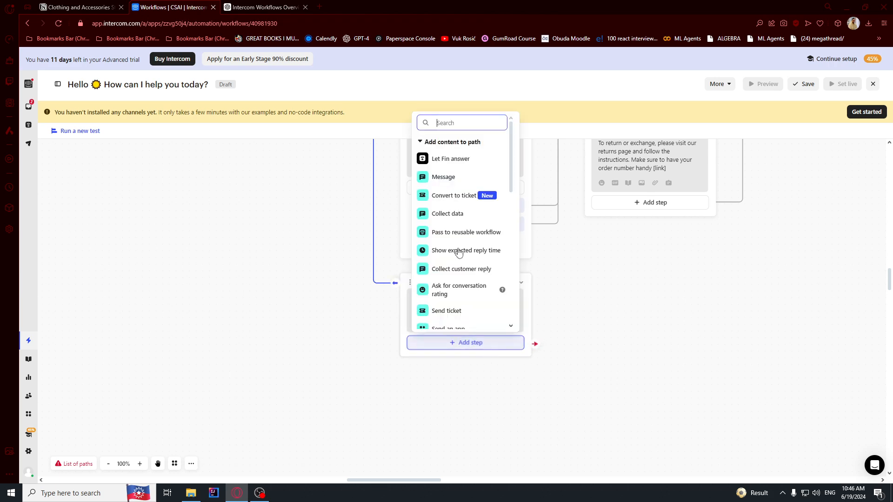
{"action": "type", "text": "cus"}
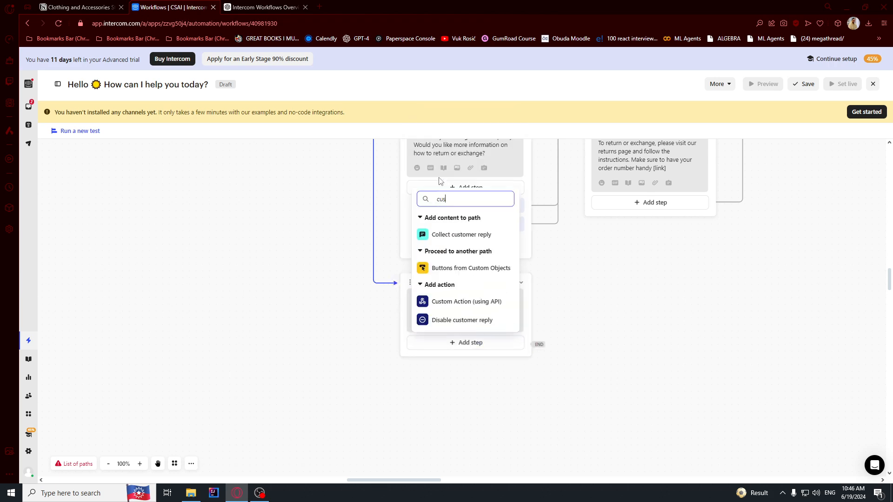
{"action": "left_click", "coordinate": [461, 237]}
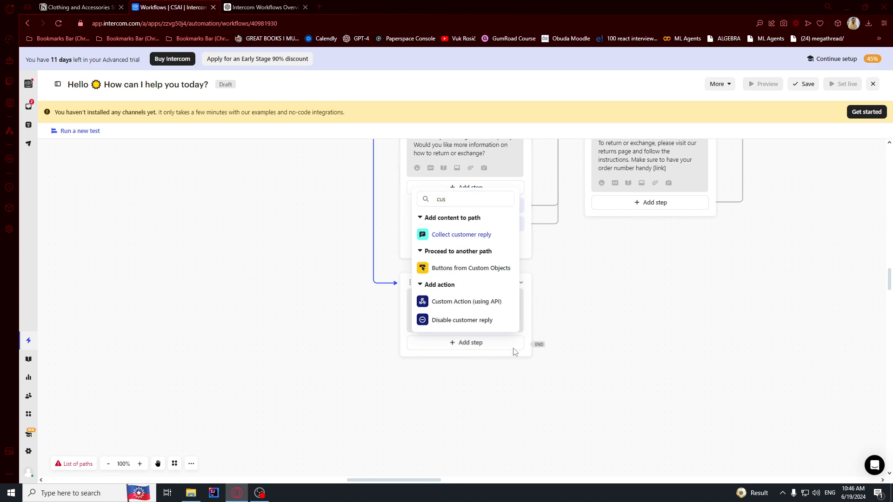
{"action": "left_click", "coordinate": [467, 364]}
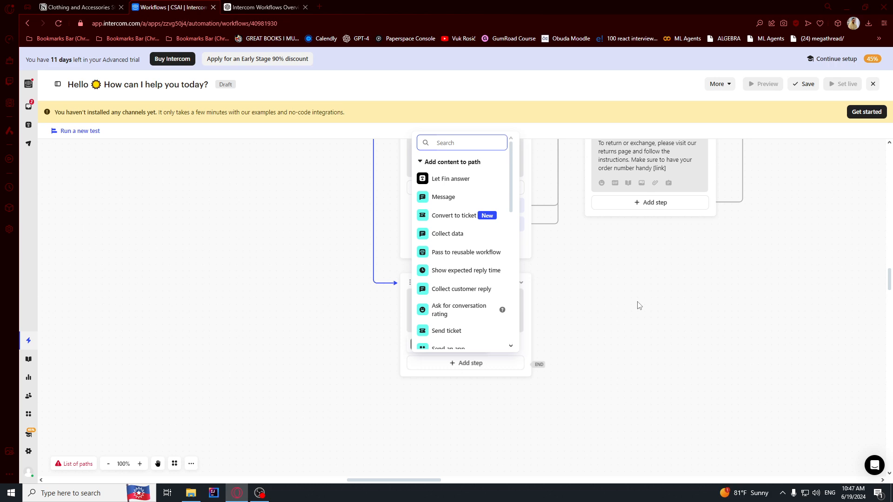
{"action": "left_click", "coordinate": [441, 182]}
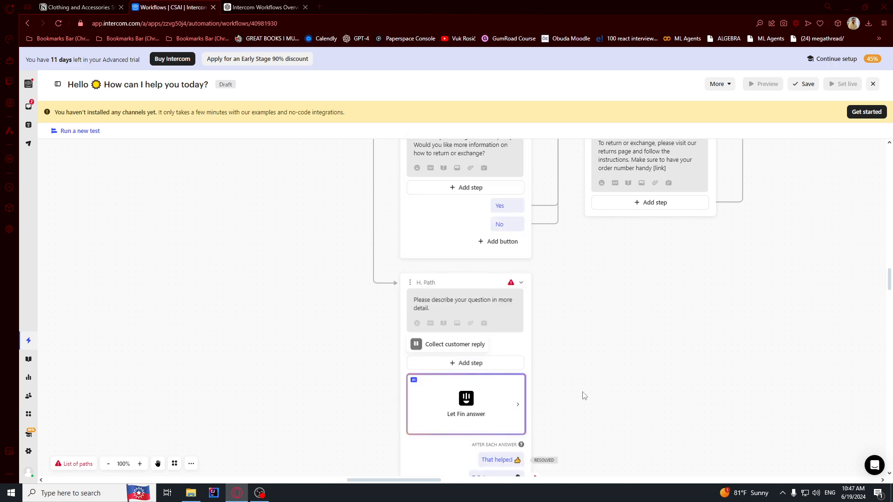
Add a path from the "Talk to a person" button that converts the conversation to a Support Request ticket
{"action": "left_click_drag", "start_coordinate": [586, 392], "coordinate": [560, 302]}
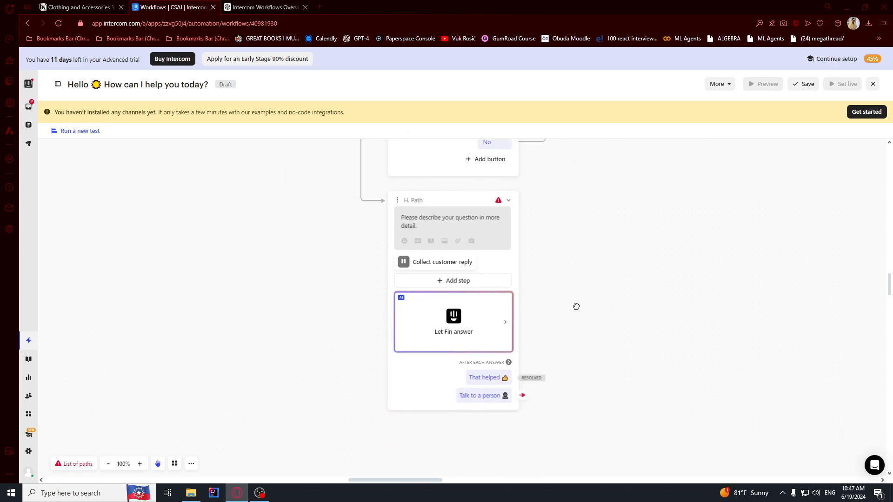
{"action": "left_click", "coordinate": [524, 397]}
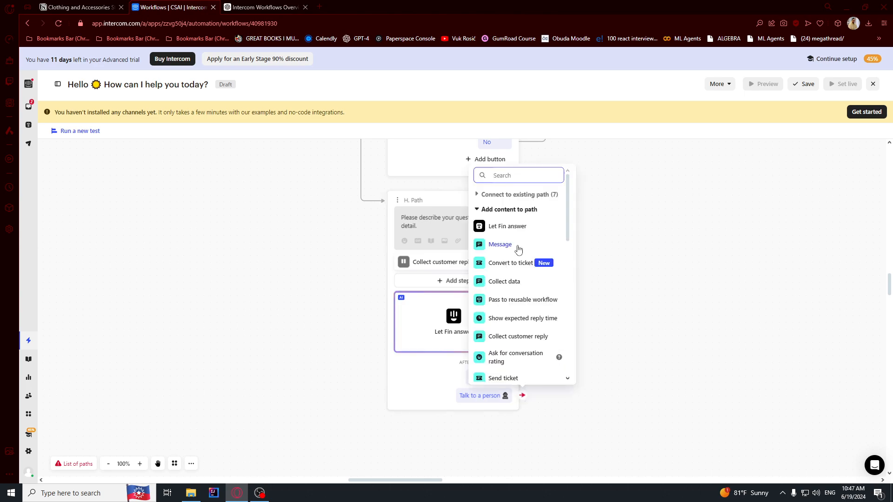
{"action": "left_click", "coordinate": [511, 262]}
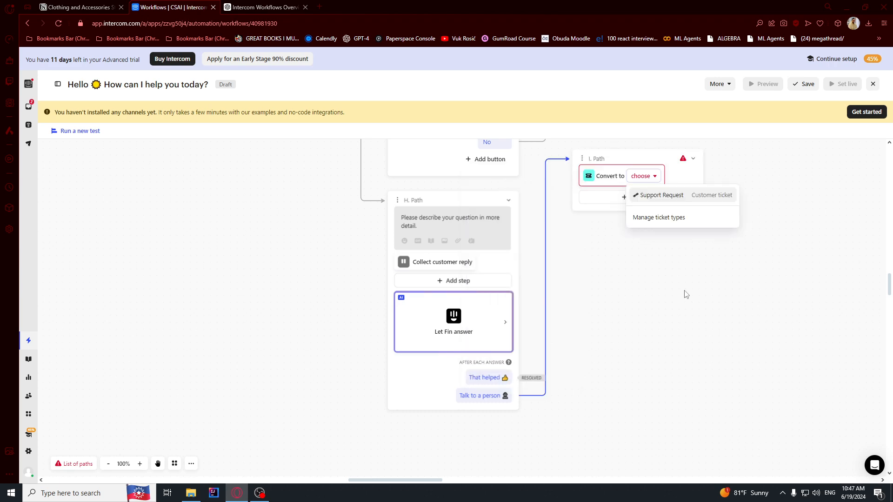
{"action": "left_click", "coordinate": [648, 196]}
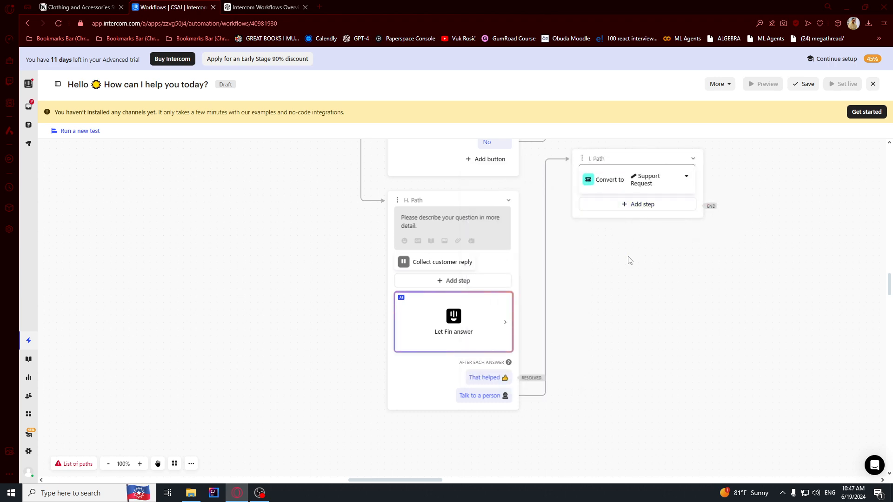
Connect the end of the Support Request ticket path to the existing "Select options" path
{"action": "left_click_drag", "start_coordinate": [613, 262], "coordinate": [563, 324]}
{"action": "left_click_drag", "start_coordinate": [691, 288], "coordinate": [647, 460]}
{"action": "left_click", "coordinate": [674, 390]}
{"action": "mouse_move", "coordinate": [677, 386]}
{"action": "left_mouse_down"}
{"action": "mouse_move", "coordinate": [532, 446]}
{"action": "mouse_move", "coordinate": [571, 287]}
{"action": "mouse_move", "coordinate": [552, 386]}
{"action": "mouse_move", "coordinate": [542, 402]}
{"action": "mouse_move", "coordinate": [522, 404]}
{"action": "left_mouse_up"}
{"action": "left_click", "coordinate": [520, 406]}
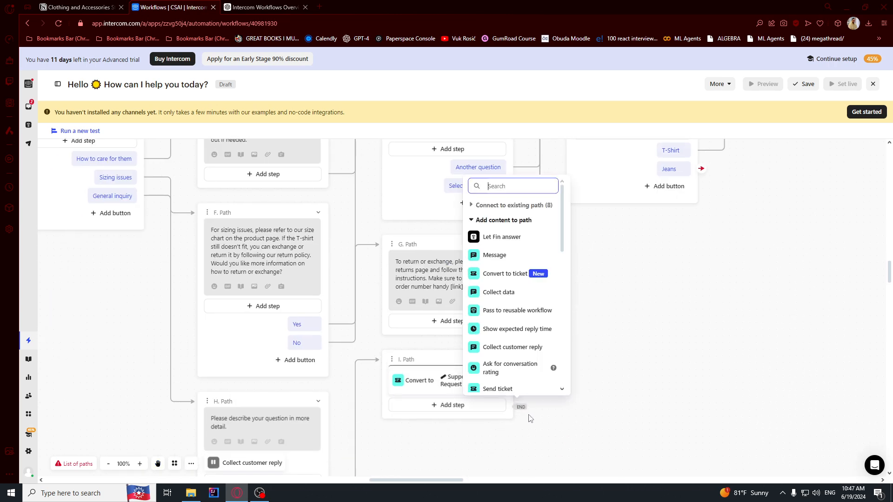
{"action": "left_click", "coordinate": [471, 206]}
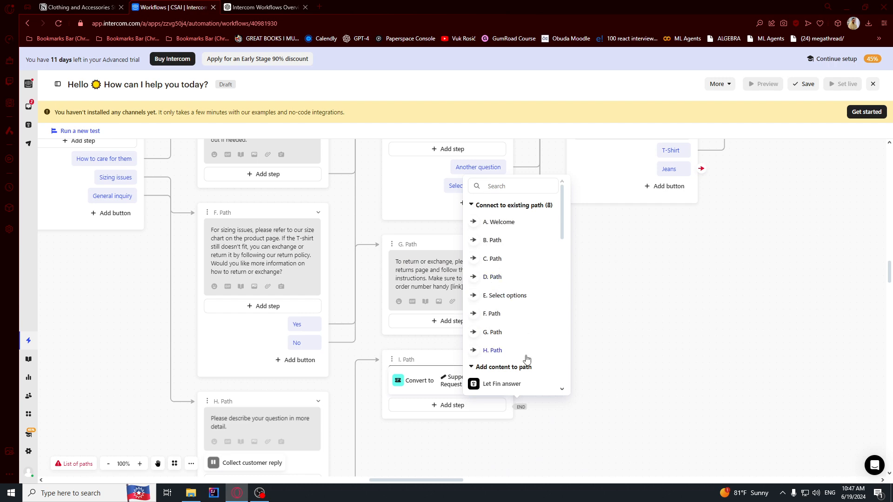
{"action": "left_click", "coordinate": [496, 297]}
{"action": "left_click_drag", "start_coordinate": [606, 402], "coordinate": [682, 261]}
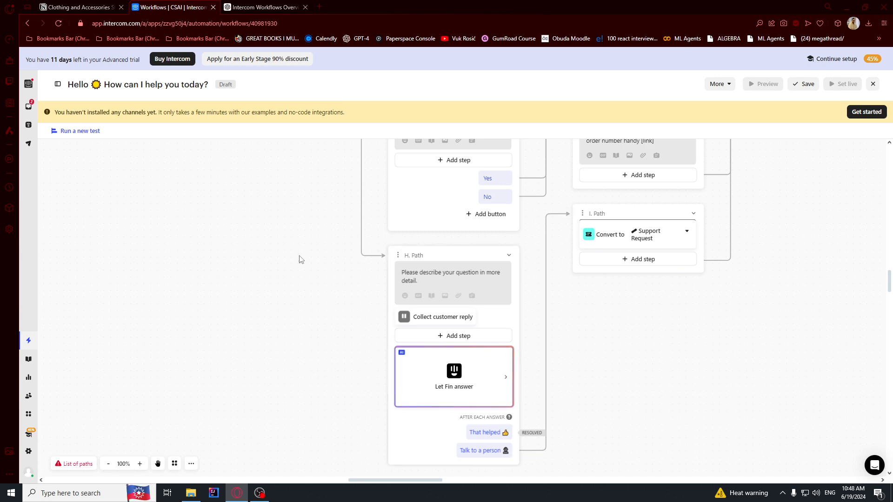
Add a path from the Welcome step's "Jeans" button with the message "What issue are you experiencing with our jeans?" copied from Notion
{"action": "left_click_drag", "start_coordinate": [255, 231], "coordinate": [322, 307]}
{"action": "left_click", "coordinate": [85, 6]}
{"action": "scroll", "coordinate": [447, 280], "scroll_direction": "down", "scroll_amount": 3}
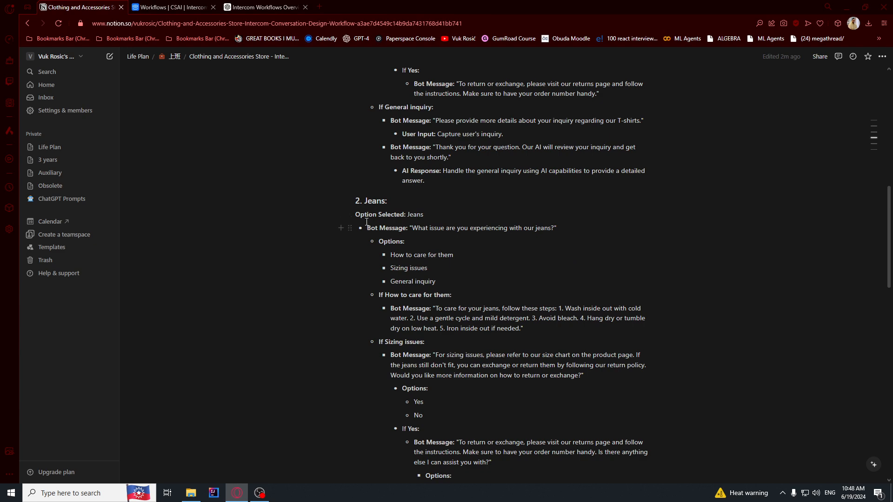
{"action": "left_click_drag", "start_coordinate": [413, 228], "coordinate": [554, 234]}
{"action": "left_click", "coordinate": [172, 7]}
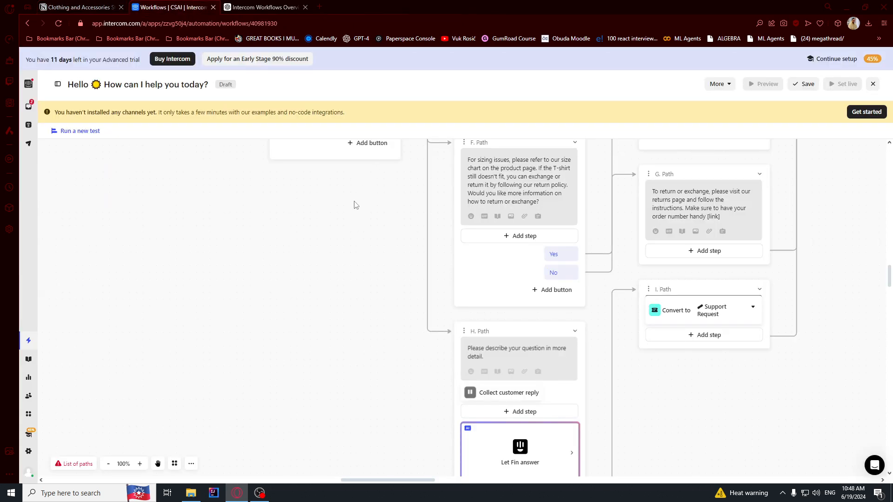
{"action": "left_click_drag", "start_coordinate": [358, 200], "coordinate": [401, 353]}
{"action": "left_click", "coordinate": [301, 236]}
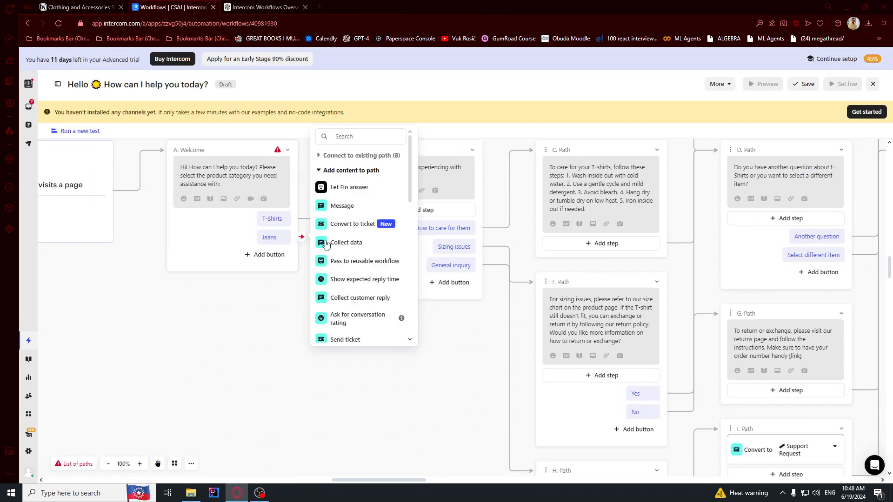
{"action": "left_click", "coordinate": [338, 205]}
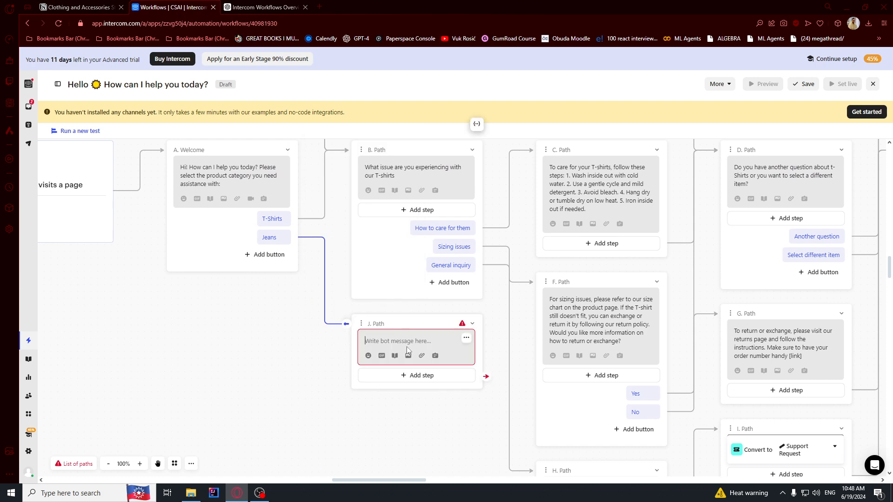
Add a reply button to the jeans issue path labelled "How to care for them", copied from Notion
{"action": "left_click", "coordinate": [418, 375]}
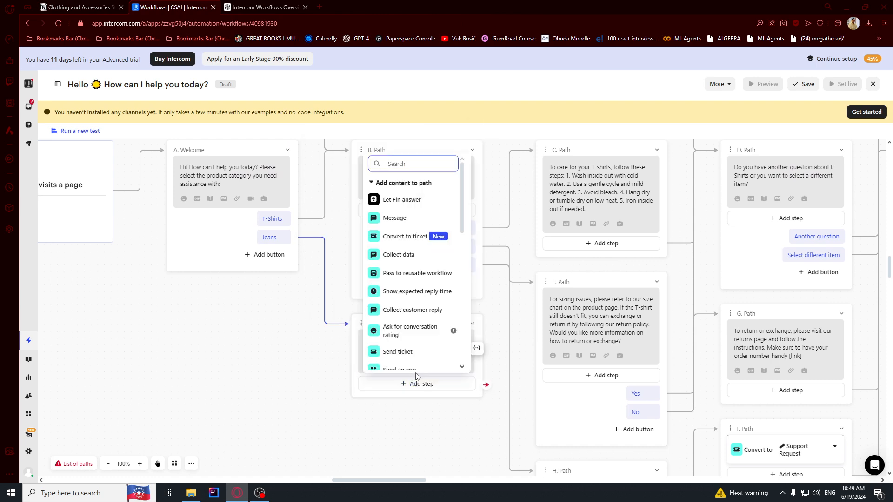
{"action": "type", "text": "button"}
{"action": "left_click", "coordinate": [395, 343]}
{"action": "key", "text": "ctrl+shift+Tab"}
{"action": "left_click_drag", "start_coordinate": [392, 256], "coordinate": [454, 255]}
{"action": "key", "text": "ctrl+c"}
{"action": "left_click", "coordinate": [172, 7]}
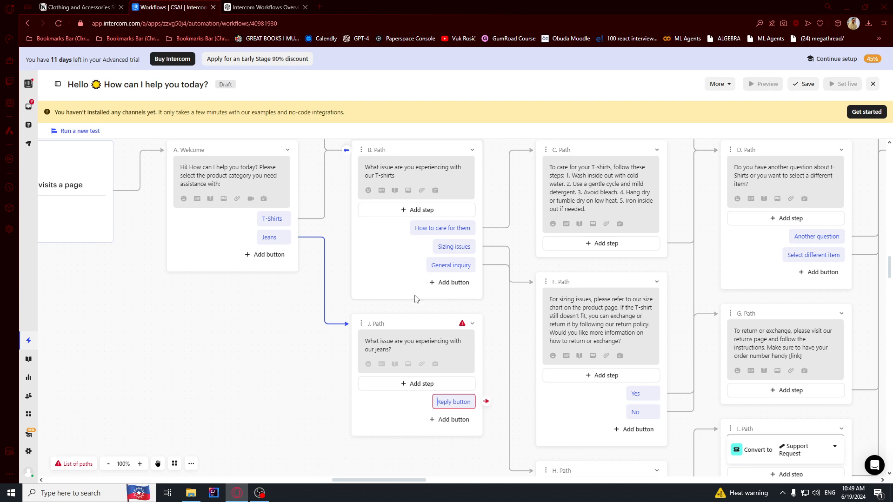
{"action": "left_click", "coordinate": [450, 401]}
{"action": "key", "text": "ctrl+v"}
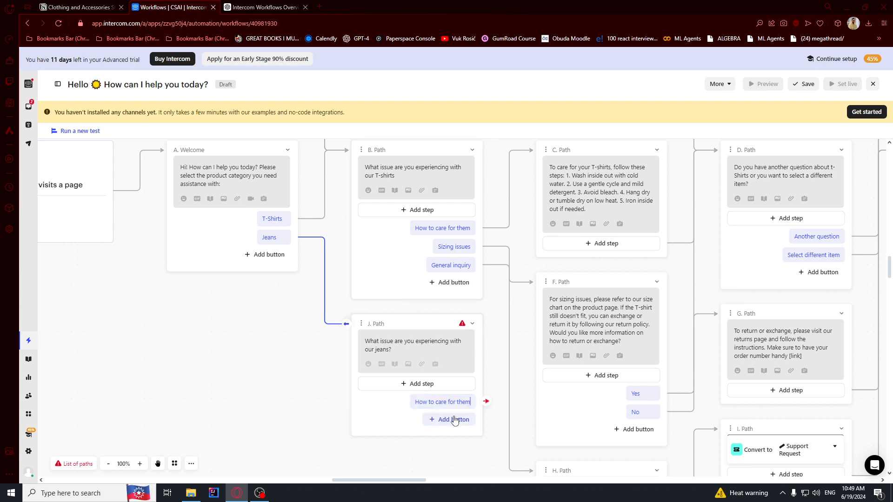
Add a "Sizing issues" reply button to the jeans issue path, copying the label from Notion
{"action": "left_click", "coordinate": [444, 420]}
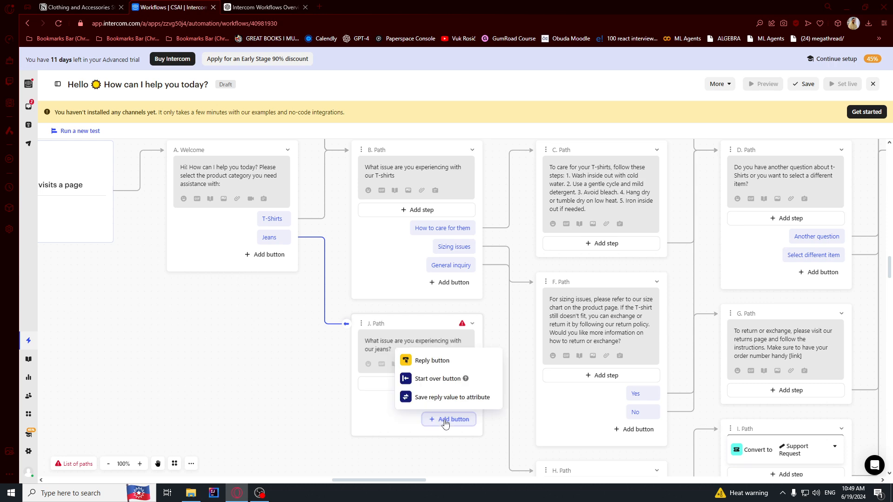
{"action": "key", "text": "ctrl+Tab"}
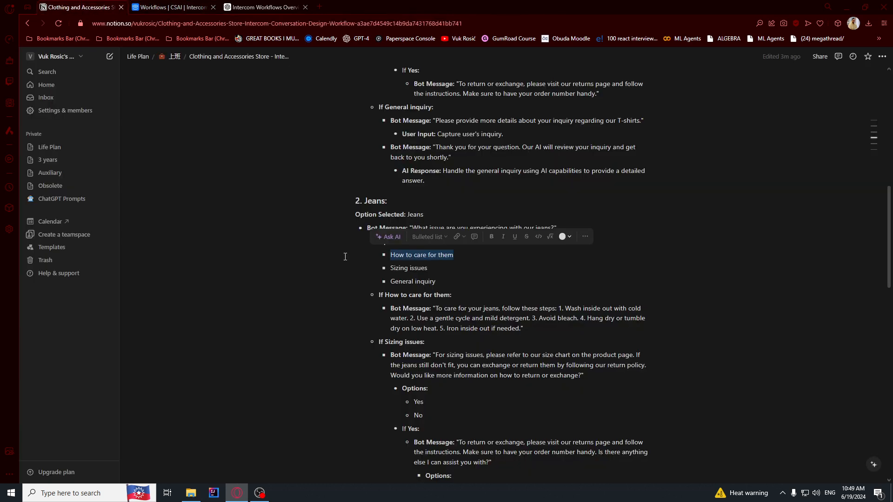
{"action": "left_click_drag", "start_coordinate": [427, 268], "coordinate": [391, 269]}
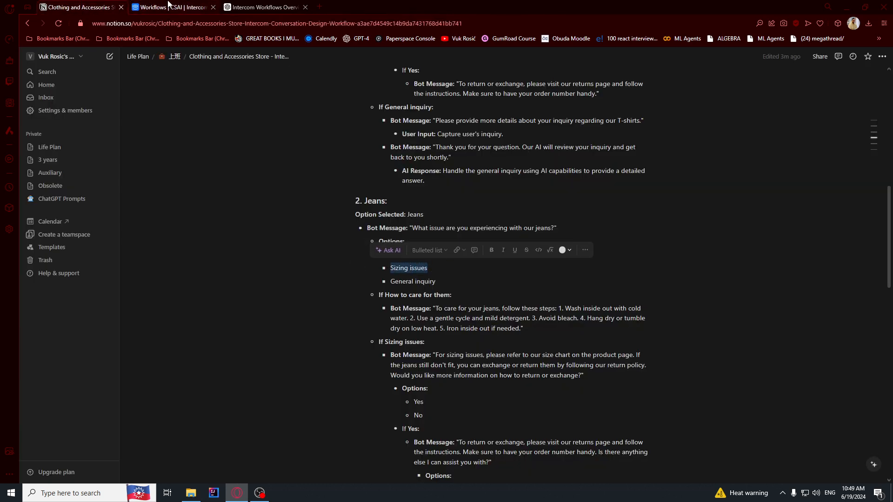
{"action": "key", "text": "ctrl+Tab"}
Add a "General inquiry" reply button to the jeans issue path, copying the label from the Jeans options in Notion
{"action": "left_click", "coordinate": [447, 440]}
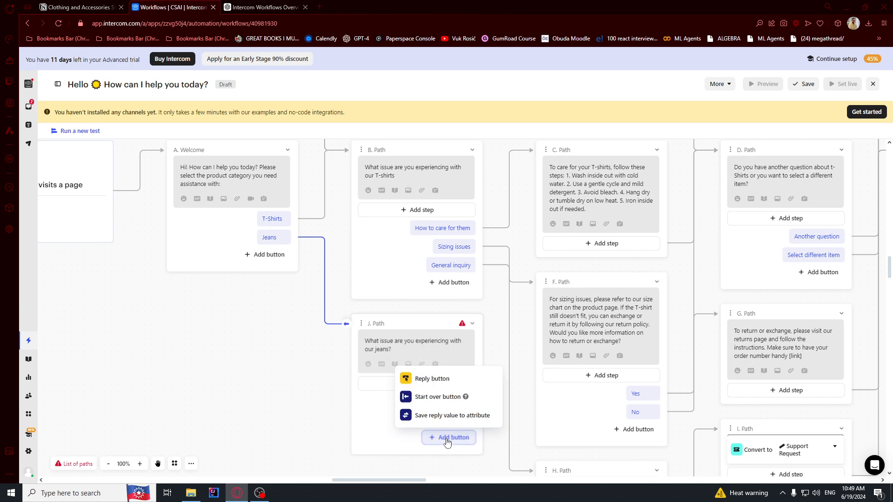
{"action": "left_click", "coordinate": [432, 379]}
{"action": "left_click", "coordinate": [72, 5]}
{"action": "left_click_drag", "start_coordinate": [436, 281], "coordinate": [389, 283]}
{"action": "key", "text": "ctrl+c"}
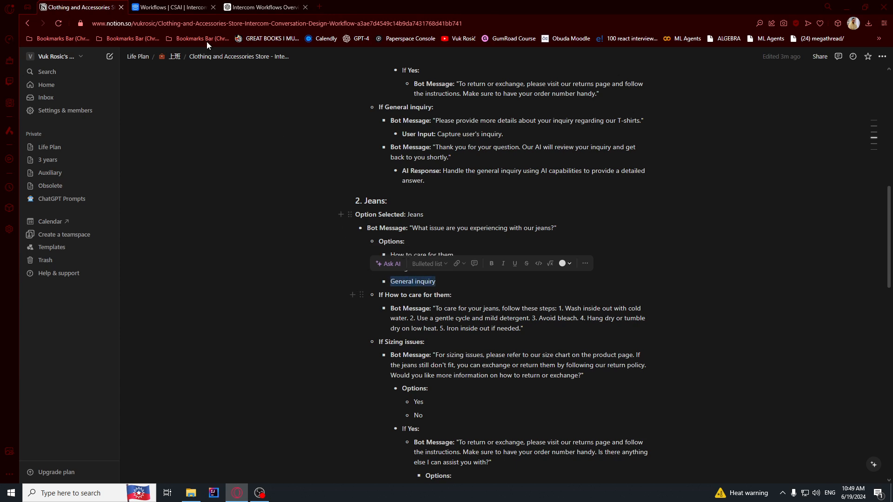
{"action": "left_click", "coordinate": [172, 7]}
{"action": "left_click", "coordinate": [453, 439]}
{"action": "key", "text": "ctrl+v"}
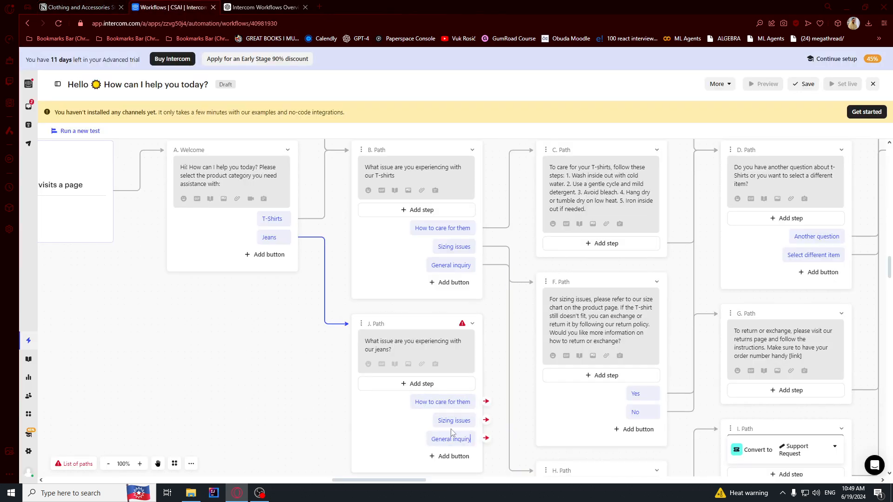
Rename the "Please describe your question in more detail" path "General inquiry" and connect the jeans path's "General inquiry" button to it
{"action": "scroll", "coordinate": [387, 239], "scroll_direction": "down", "scroll_amount": 5}
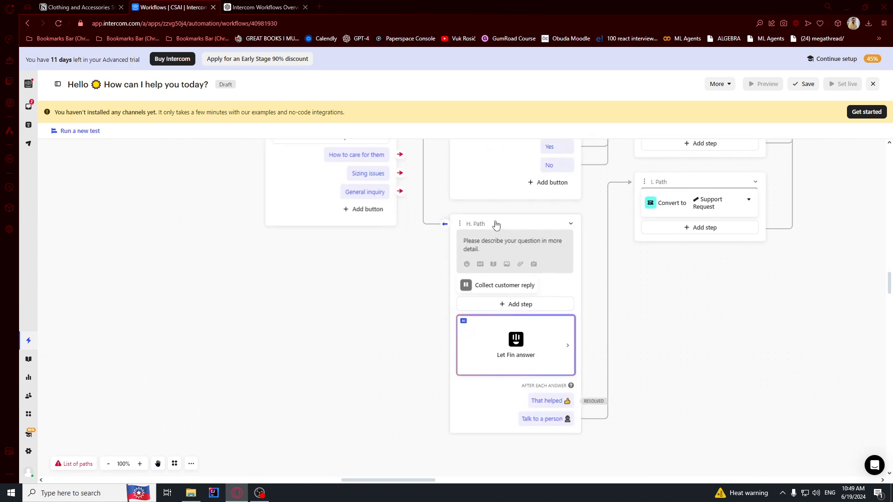
{"action": "left_click", "coordinate": [478, 222]}
{"action": "key", "text": "ctrl+v"}
{"action": "left_click_drag", "start_coordinate": [355, 277], "coordinate": [352, 289]}
{"action": "left_click_drag", "start_coordinate": [396, 203], "coordinate": [455, 252]}
{"action": "left_click_drag", "start_coordinate": [400, 274], "coordinate": [309, 462]}
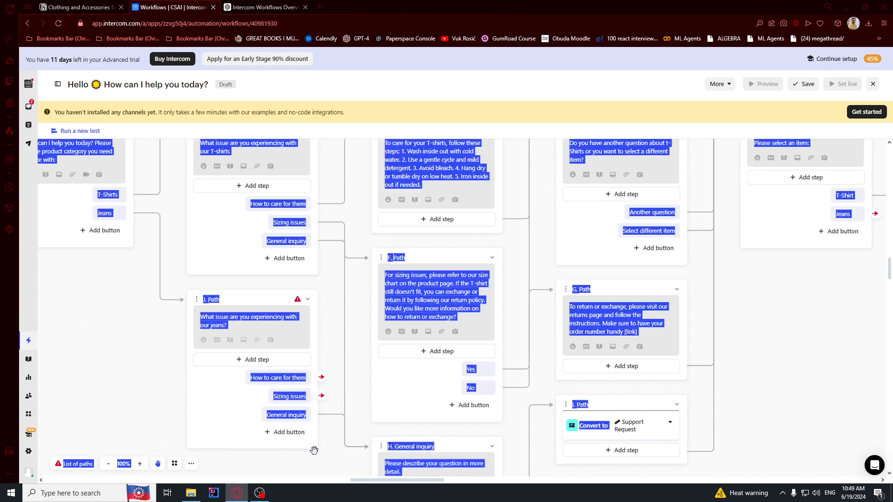
{"action": "left_click", "coordinate": [149, 366]}
{"action": "left_click_drag", "start_coordinate": [110, 378], "coordinate": [154, 286]}
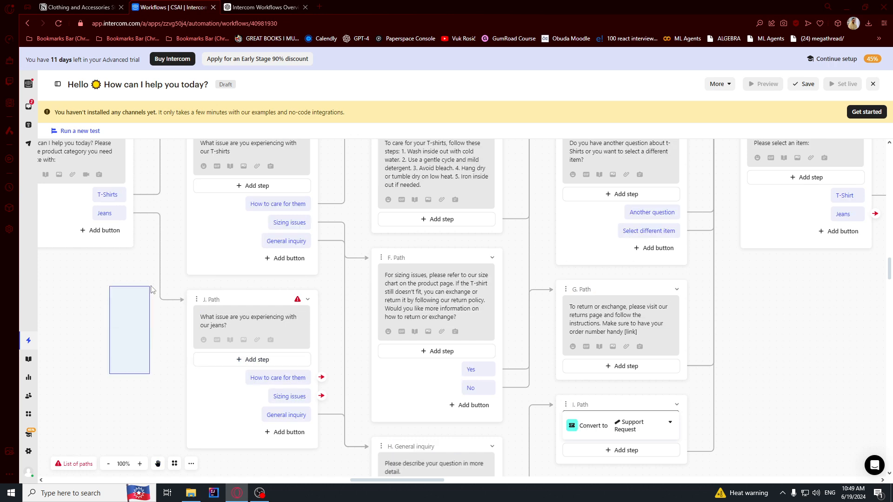
{"action": "left_click_drag", "start_coordinate": [126, 379], "coordinate": [237, 281]}
Add a message path from the jeans "How to care for them" button, containing the jeans care instructions from Notion
{"action": "scroll", "coordinate": [177, 288], "scroll_direction": "down", "scroll_amount": 3}
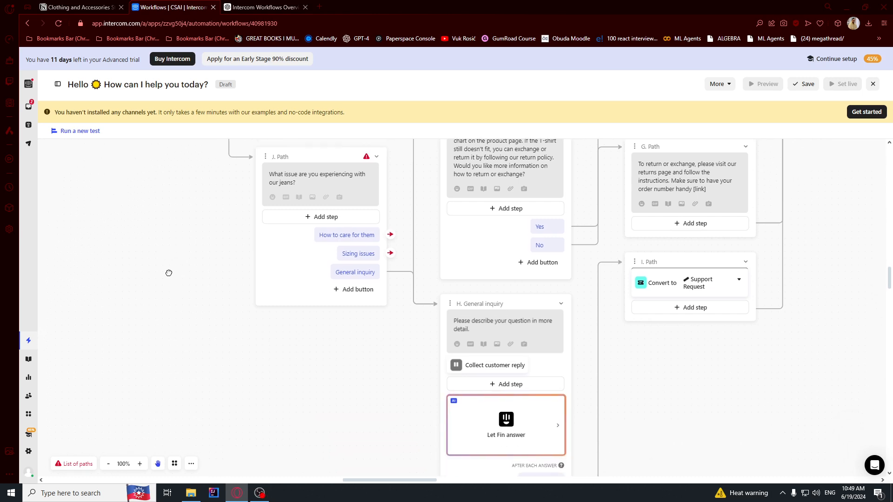
{"action": "left_click", "coordinate": [389, 226]}
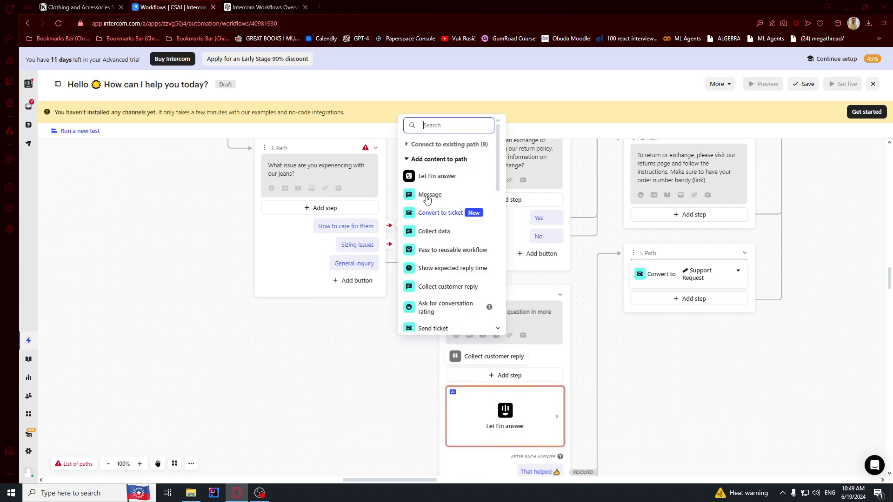
{"action": "left_click", "coordinate": [425, 194]}
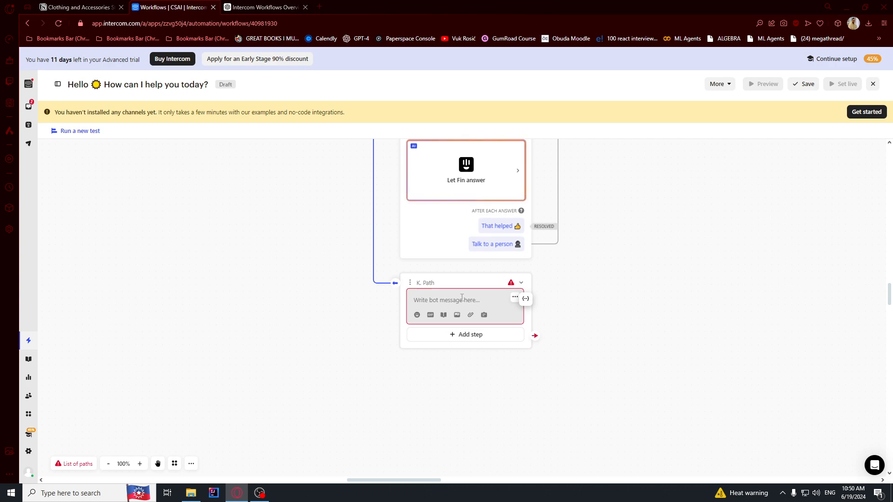
{"action": "key", "text": "ctrl+v"}
{"action": "left_click", "coordinate": [612, 340]}
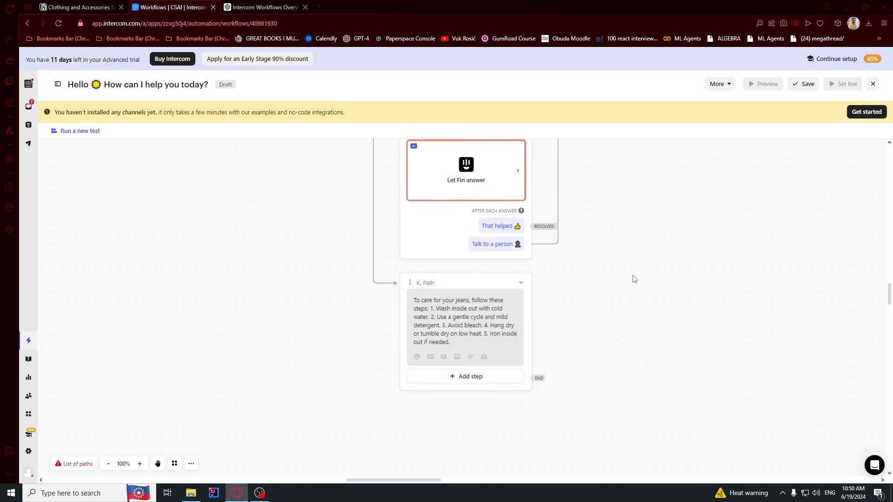
Add a message path after the jeans care instructions, using the follow-up question copied from the T-shirt branch
{"action": "scroll", "coordinate": [625, 283], "scroll_direction": "up", "scroll_amount": 8}
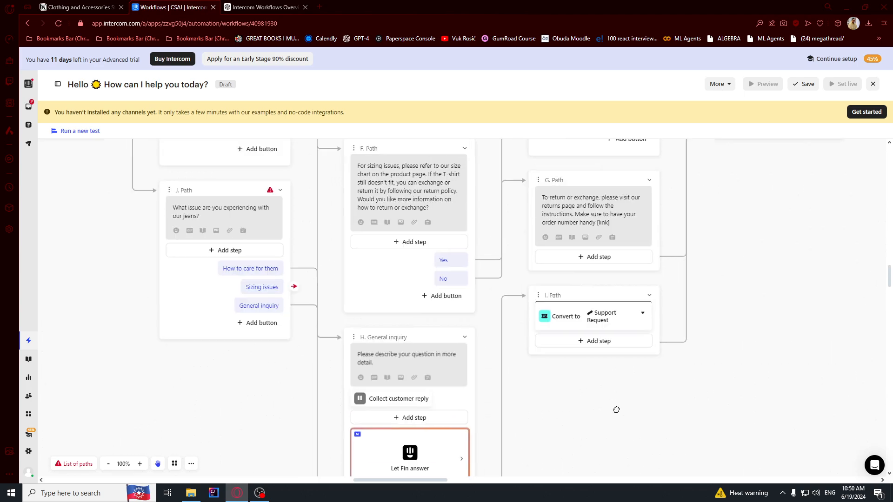
{"action": "scroll", "coordinate": [751, 381], "scroll_direction": "up", "scroll_amount": 3}
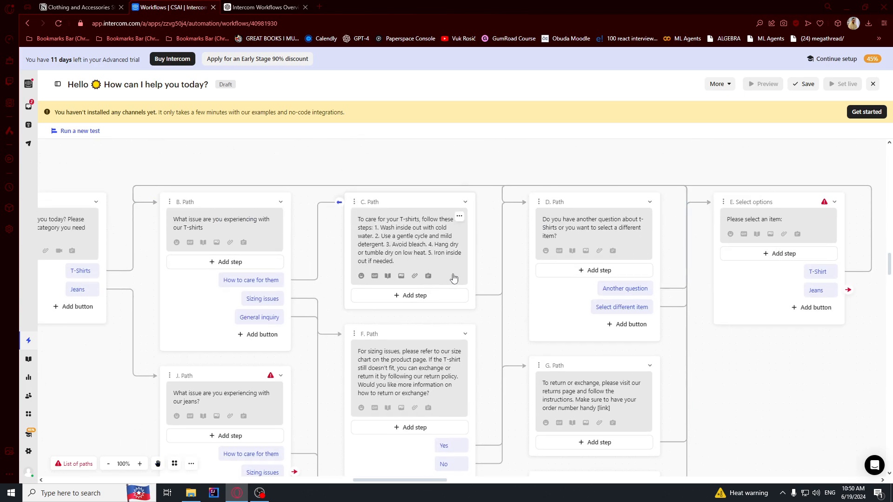
{"action": "left_click", "coordinate": [573, 228]}
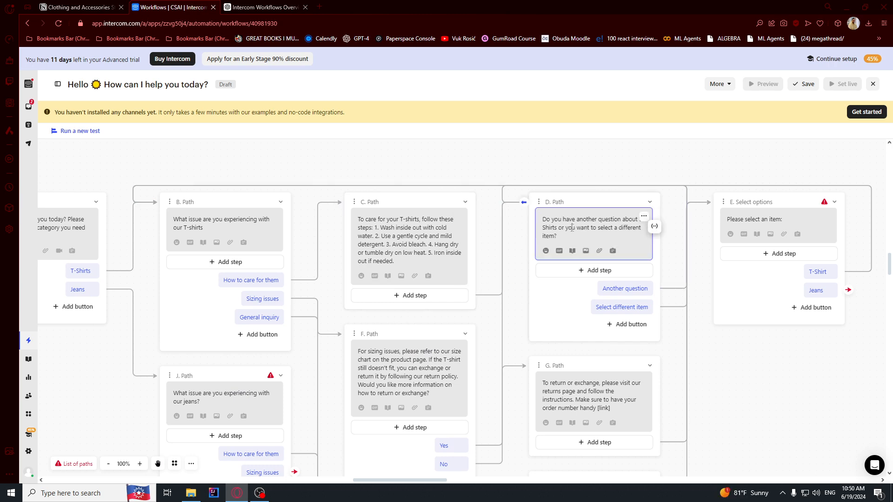
{"action": "key", "text": "ctrl+a"}
{"action": "left_click", "coordinate": [573, 227]}
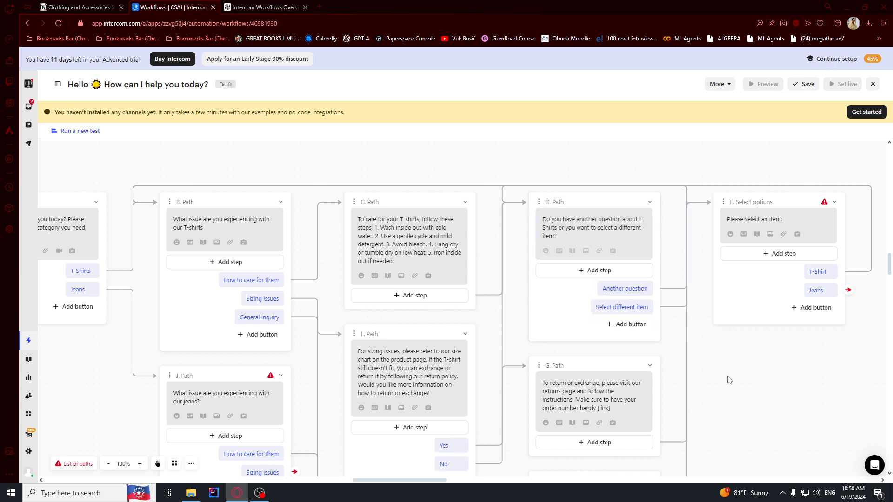
{"action": "scroll", "coordinate": [712, 316], "scroll_direction": "down", "scroll_amount": 5}
{"action": "scroll", "coordinate": [550, 313], "scroll_direction": "down", "scroll_amount": 4}
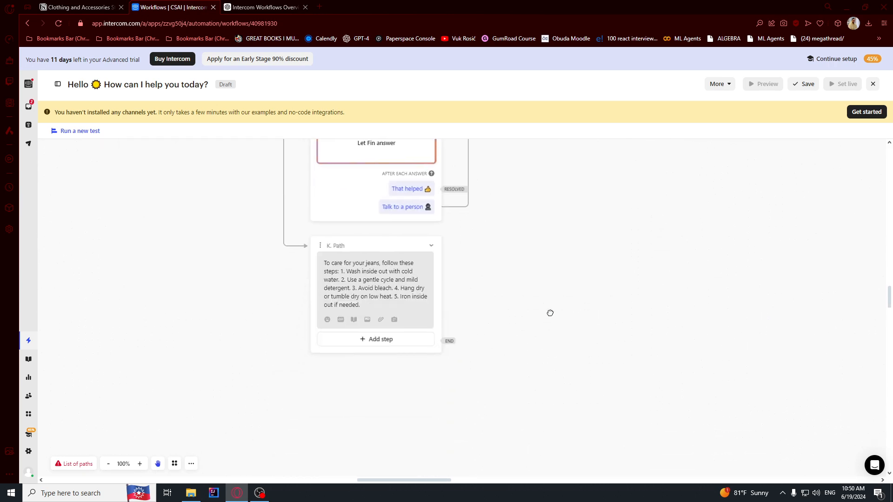
{"action": "left_click", "coordinate": [444, 340]}
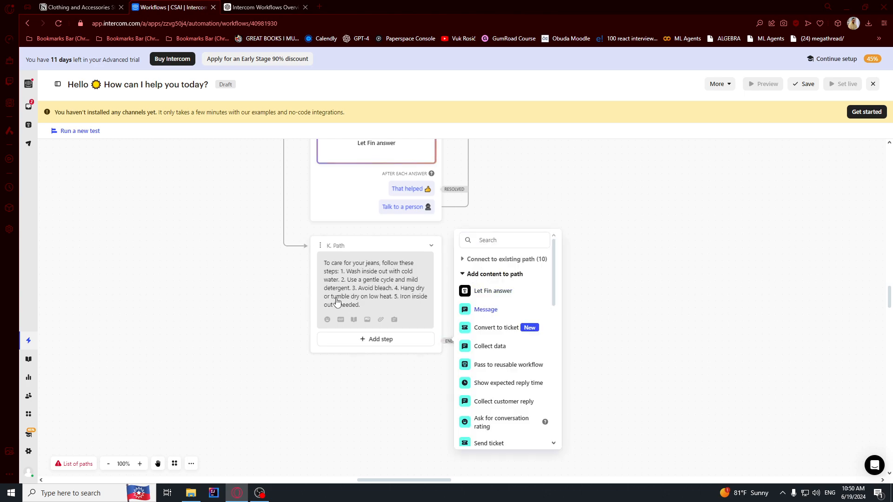
{"action": "left_click", "coordinate": [486, 308]}
{"action": "key", "text": "ctrl+v"}
Edit the new follow-up message to read "Do you have another question about Jeans or you want to select a different item?"
{"action": "double_click", "coordinate": [418, 309]}
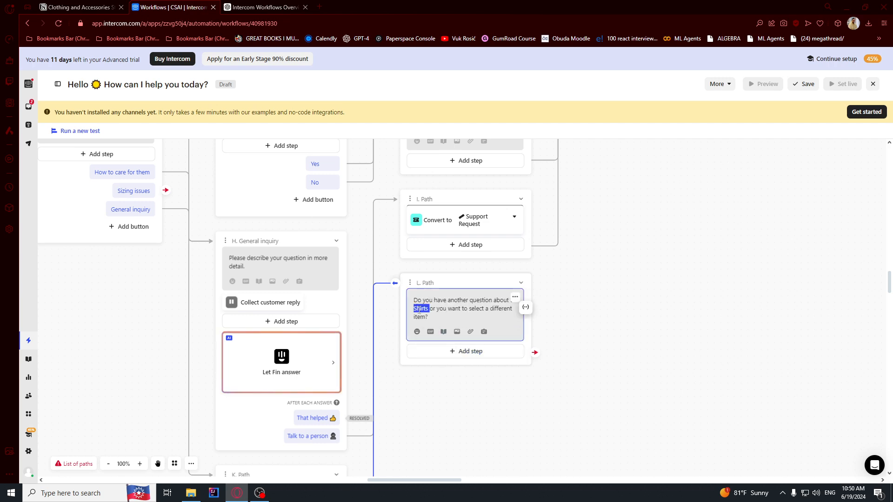
{"action": "type", "text": "Jeans"}
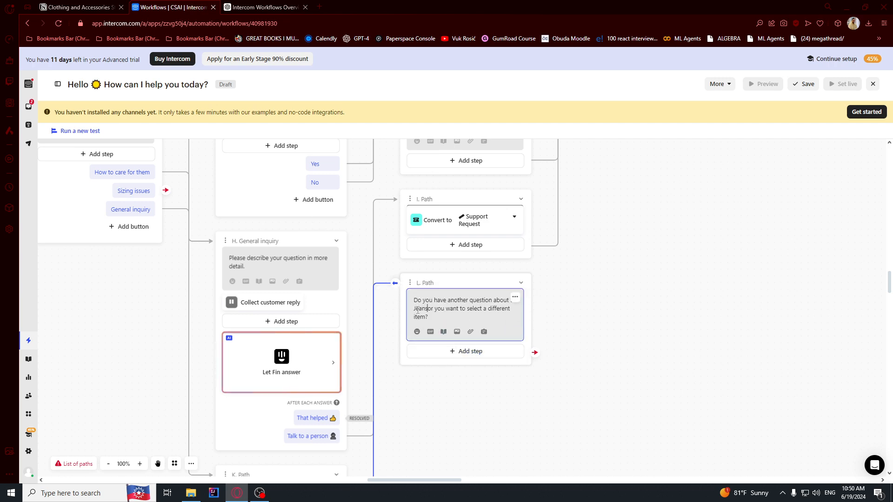
{"action": "left_click", "coordinate": [413, 310]}
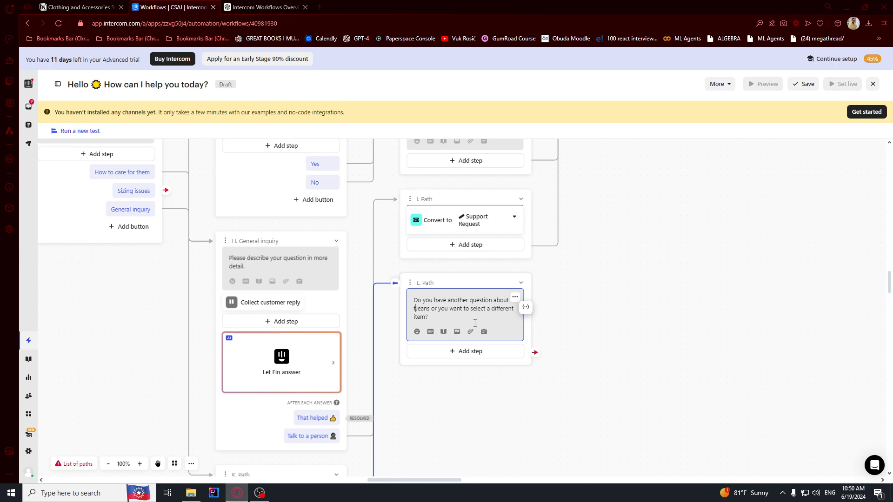
{"action": "left_click", "coordinate": [442, 315]}
{"action": "left_click", "coordinate": [571, 386]}
Add a reply button labelled "Another quetsion" to the jeans follow-up path
{"action": "left_click_drag", "start_coordinate": [477, 403], "coordinate": [492, 343]}
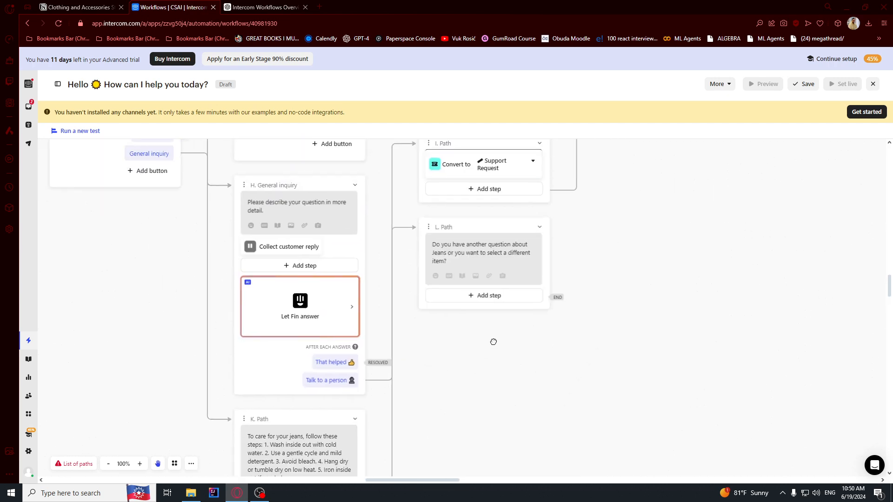
{"action": "left_click", "coordinate": [483, 297]}
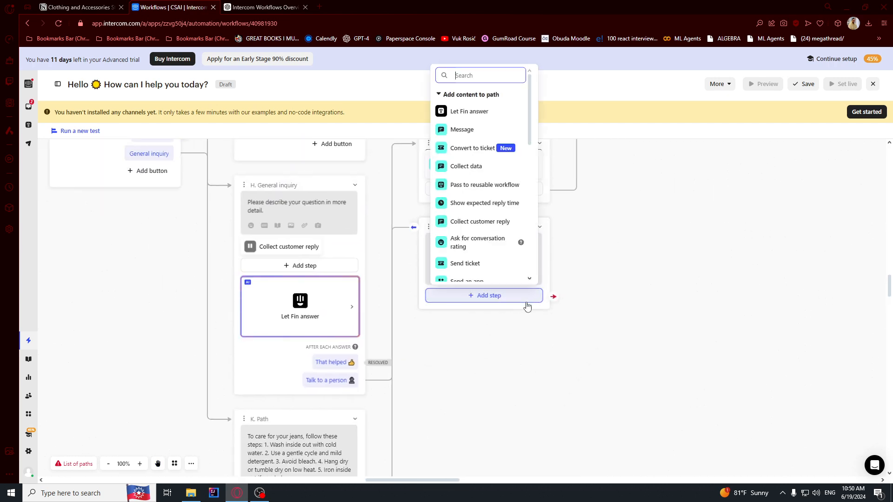
{"action": "left_click", "coordinate": [482, 149]}
{"action": "type", "text": "but"}
{"action": "left_click", "coordinate": [457, 254]}
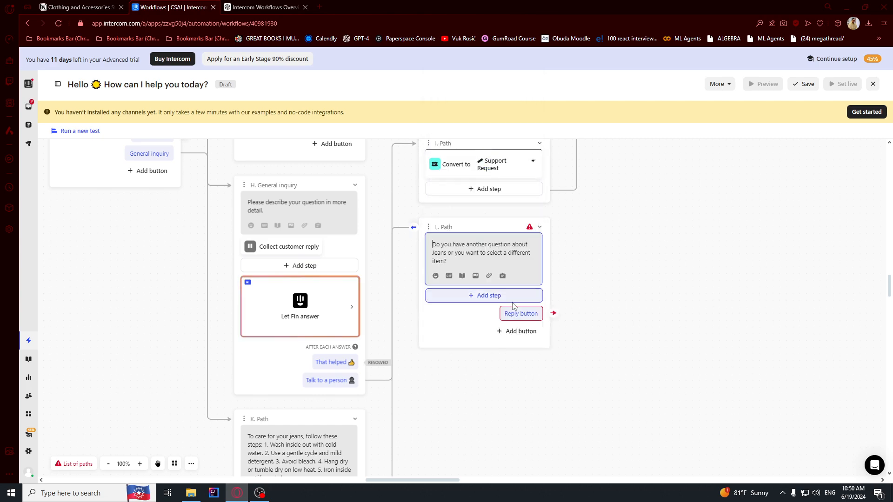
{"action": "type", "text": "Another qu"}
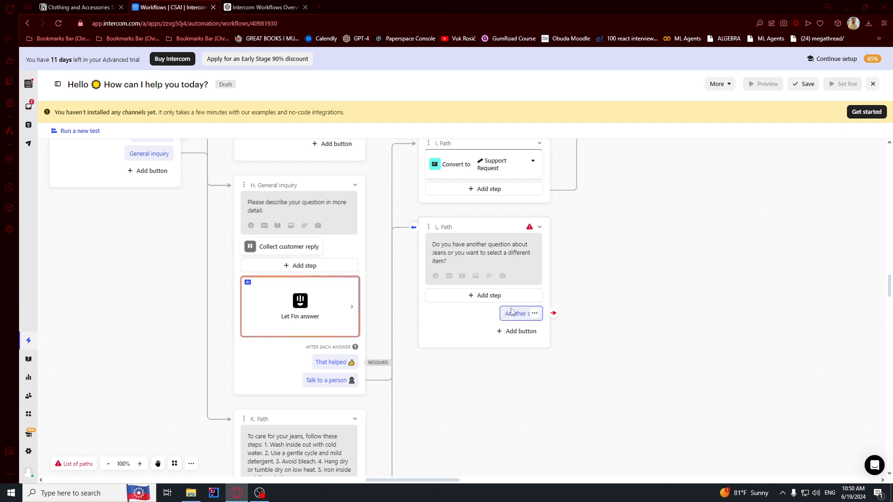
{"action": "type", "text": "etsion"}
Add a second reply button labelled "Select a different item" to the jeans follow-up path
{"action": "left_click", "coordinate": [517, 331]}
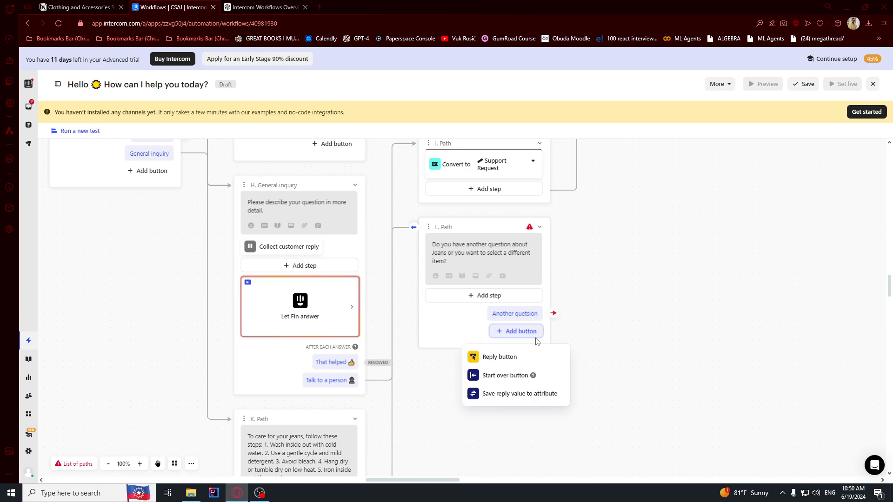
{"action": "type", "text": "Selec"}
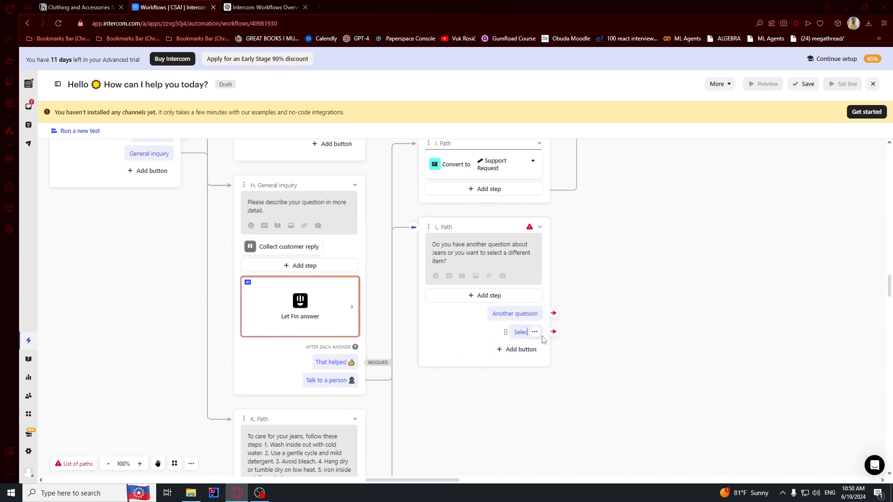
{"action": "type", "text": "t a different it"}
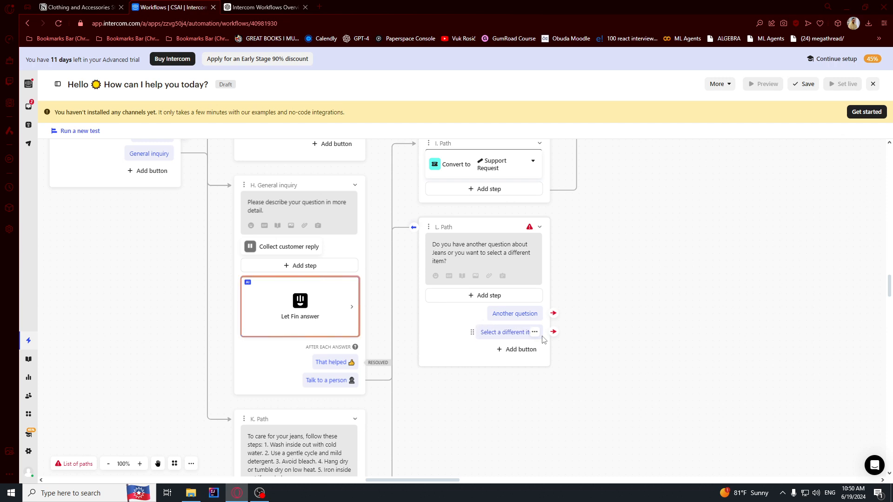
{"action": "type", "text": "em"}
Connect the "Select a different item" button to the existing "Select options" path
{"action": "left_click_drag", "start_coordinate": [618, 281], "coordinate": [556, 316]}
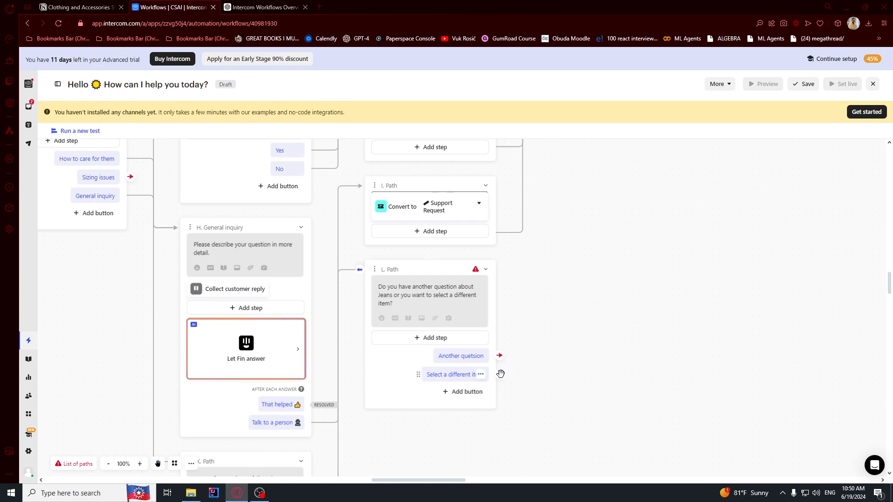
{"action": "left_click", "coordinate": [499, 374]}
{"action": "left_click", "coordinate": [527, 293]}
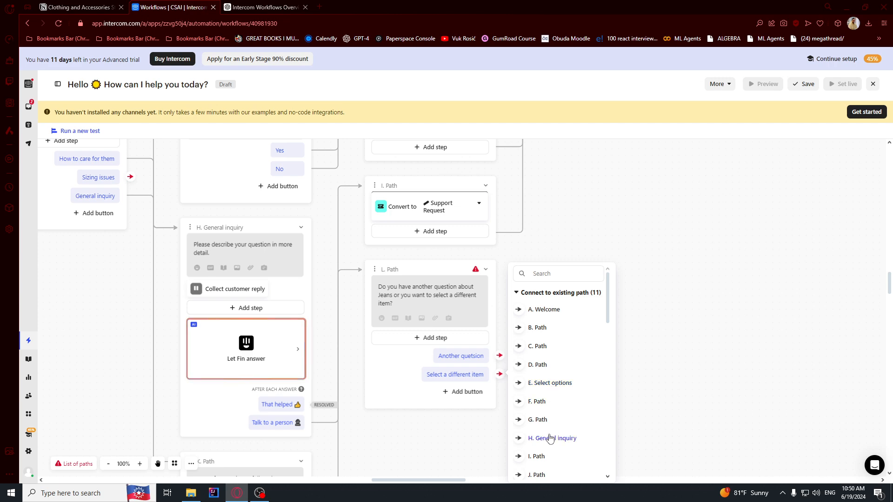
{"action": "scroll", "coordinate": [554, 409], "scroll_direction": "down", "scroll_amount": 1}
{"action": "left_click", "coordinate": [544, 339]}
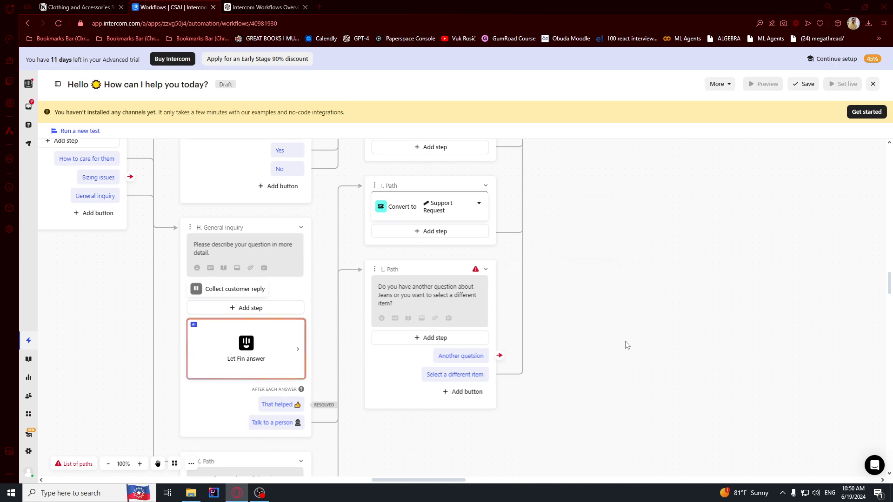
Connect the jeans follow-up's "Another quetsion" button to the jeans issue path, and give that issue path a name starting with "Jeans"
{"action": "left_click_drag", "start_coordinate": [619, 265], "coordinate": [616, 171]}
{"action": "left_click_drag", "start_coordinate": [568, 364], "coordinate": [712, 406]}
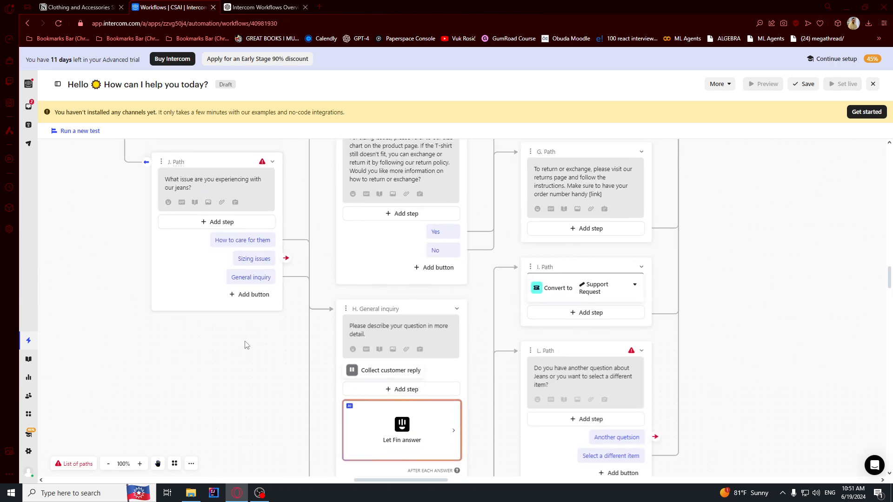
{"action": "left_click_drag", "start_coordinate": [656, 437], "coordinate": [231, 224]}
{"action": "left_click_drag", "start_coordinate": [161, 165], "coordinate": [160, 165]}
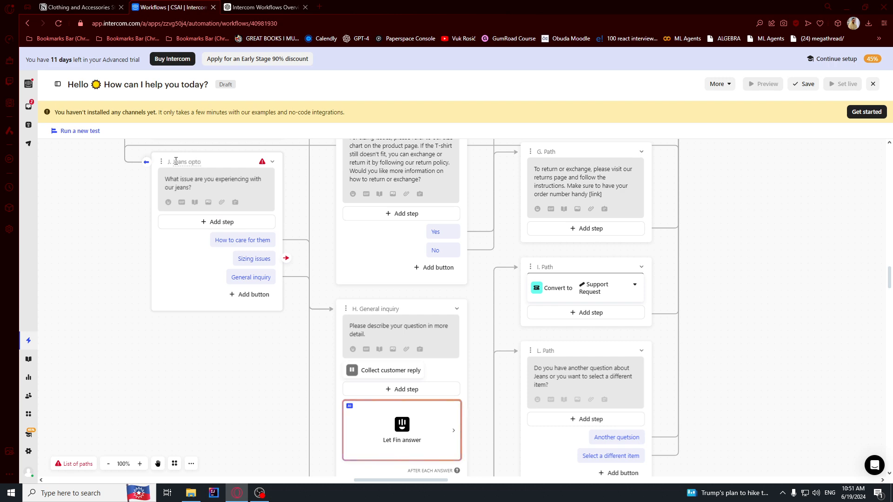
{"action": "left_click_drag", "start_coordinate": [94, 236], "coordinate": [142, 279]}
{"action": "left_click_drag", "start_coordinate": [193, 366], "coordinate": [116, 269]}
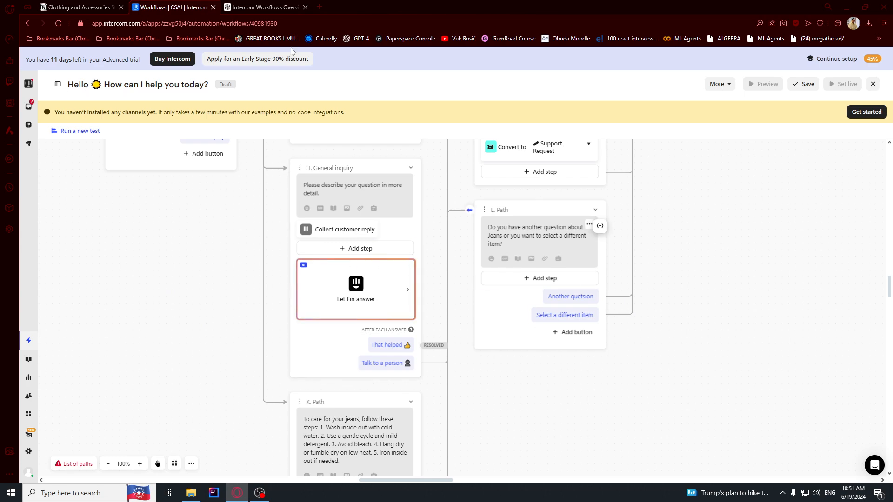
Copy the jeans sizing-issues bot message from the conversation design in Notion
{"action": "scroll", "coordinate": [686, 346], "scroll_direction": "up", "scroll_amount": 3}
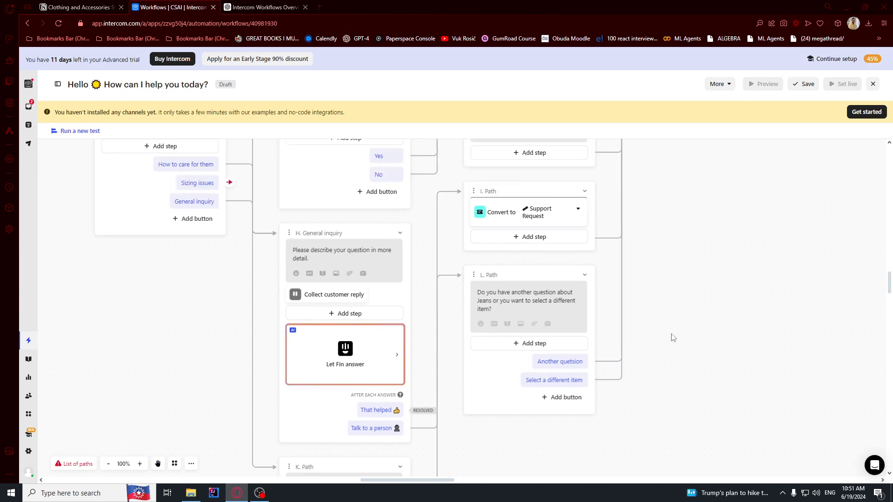
{"action": "key", "text": "ctrl+shift+Tab"}
{"action": "left_click_drag", "start_coordinate": [437, 262], "coordinate": [580, 280]}
{"action": "key", "text": "ctrl+c"}
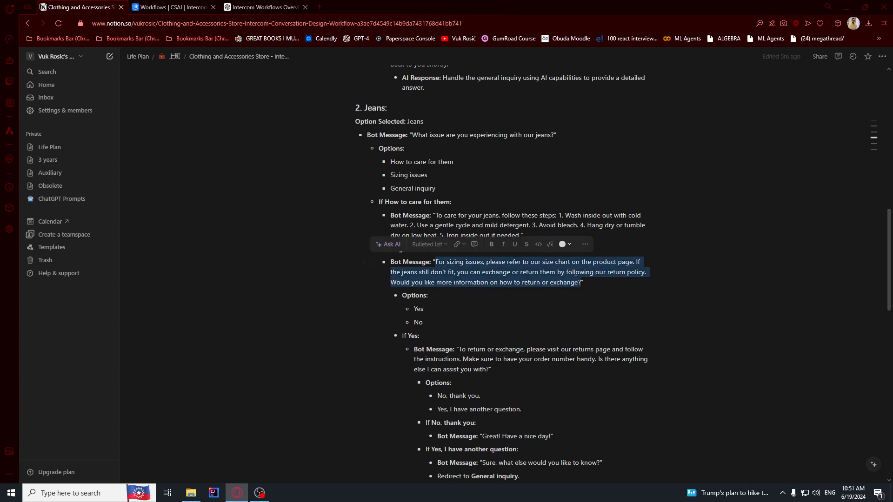
Back in Intercom, connect the jeans "Sizing issues" button to a new message path containing the copied sizing and return-policy text
{"action": "left_click", "coordinate": [169, 7]}
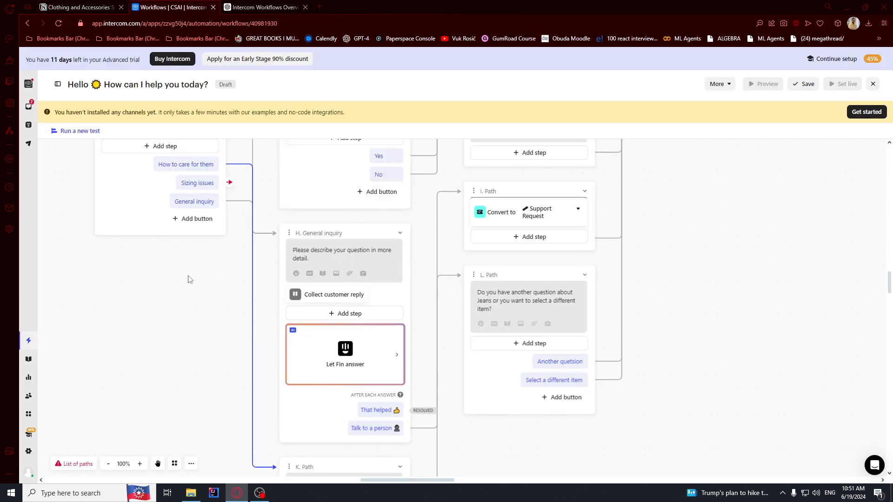
{"action": "left_click", "coordinate": [229, 182]}
{"action": "left_click", "coordinate": [270, 151]}
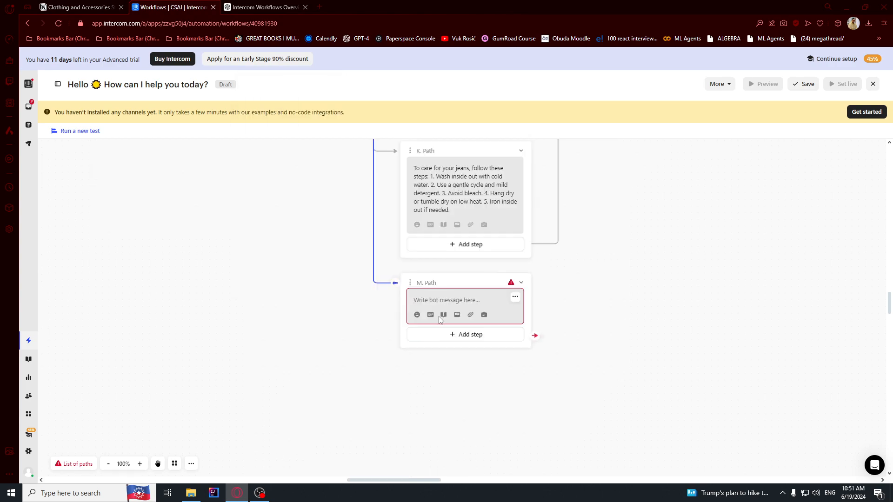
{"action": "key", "text": "ctrl+v"}
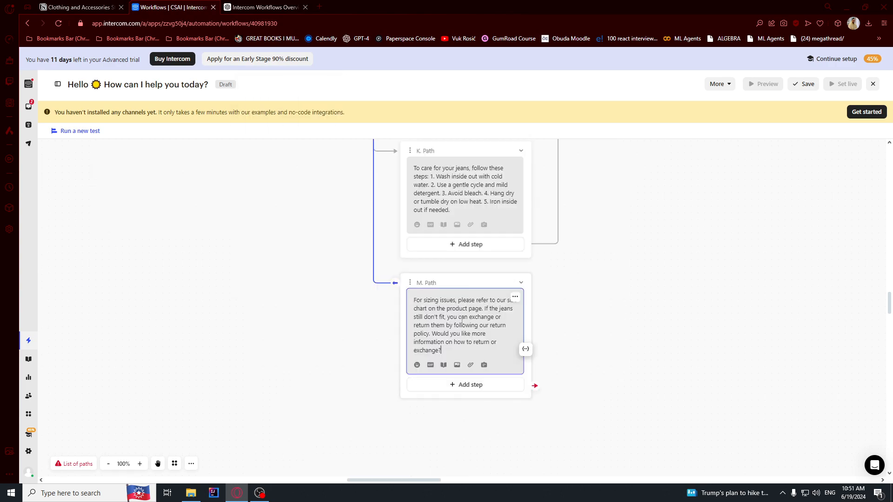
{"action": "left_click", "coordinate": [605, 273]}
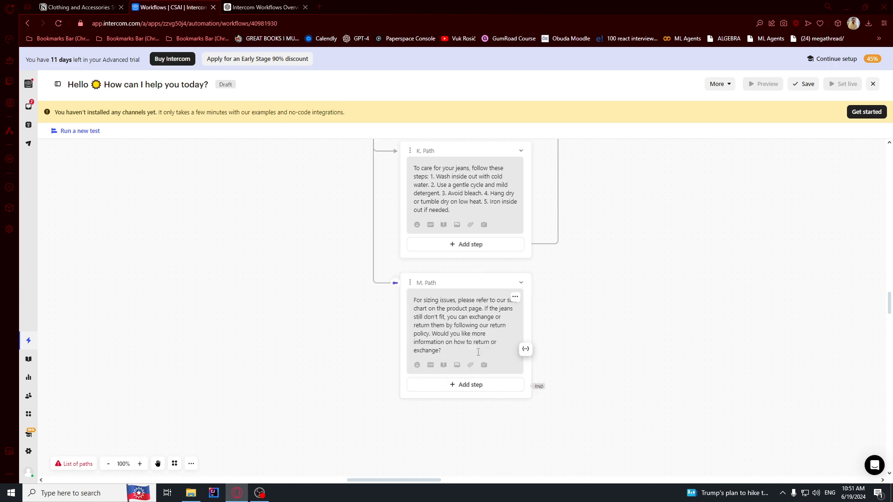
Add two reply buttons labelled "Yes" and "No" to the jeans sizing path
{"action": "left_click", "coordinate": [474, 385]}
{"action": "type", "text": "bu"}
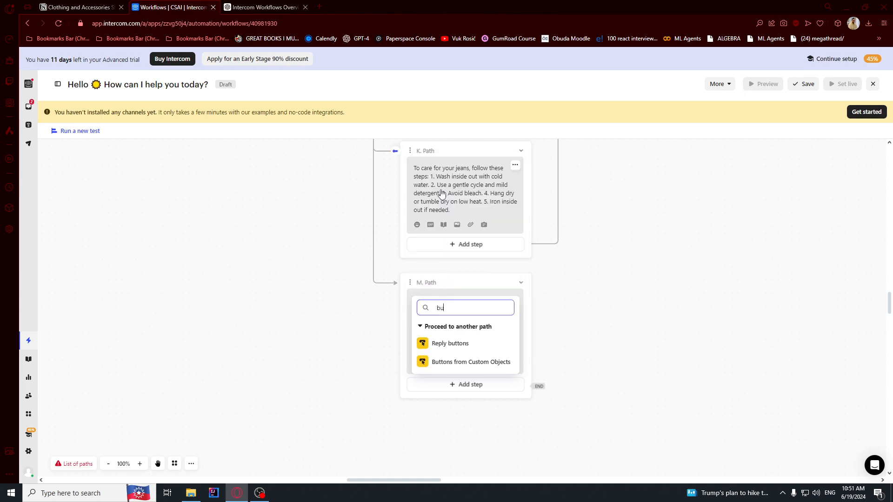
{"action": "type", "text": "tton"}
{"action": "left_click", "coordinate": [460, 343]}
{"action": "type", "text": "Yes"}
{"action": "left_click", "coordinate": [501, 420]}
{"action": "left_click", "coordinate": [470, 361]}
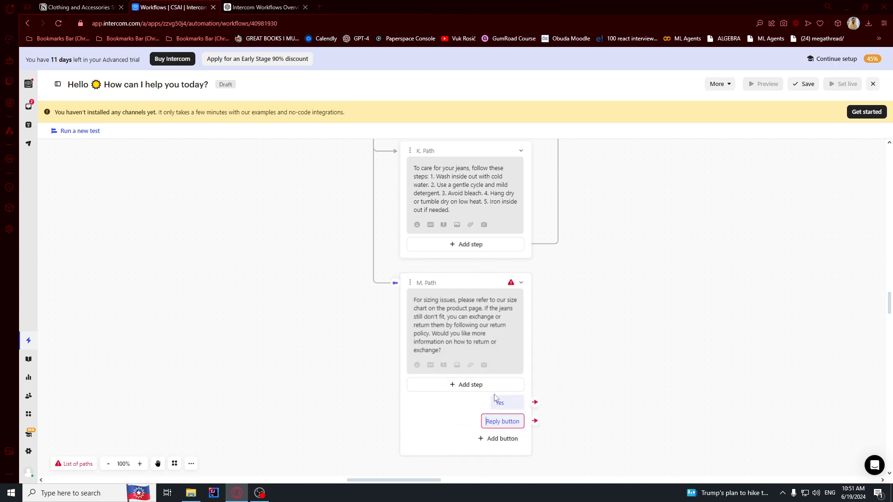
{"action": "type", "text": "N"}
{"action": "key", "text": "BackSpace"}
{"action": "type", "text": "No"}
Connect the jeans sizing "Yes" button to a new message with the return and exchange instructions, ending in "order number handy [link]"
{"action": "left_click_drag", "start_coordinate": [617, 338], "coordinate": [590, 270]}
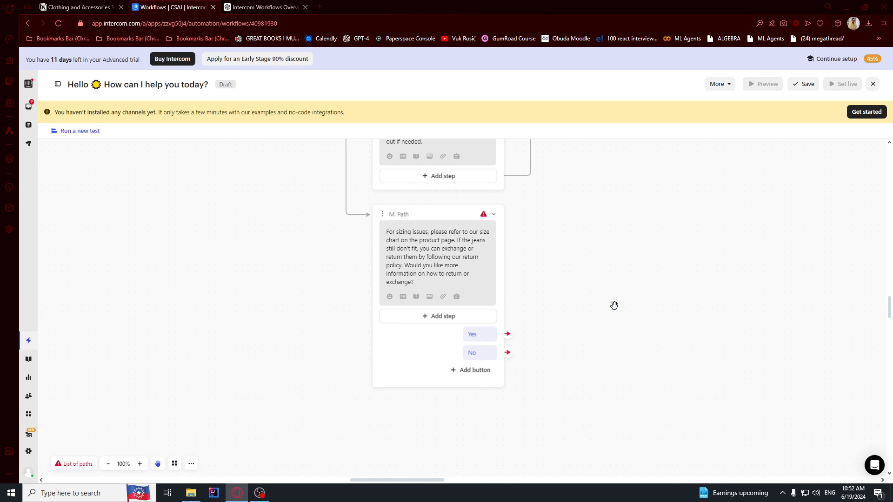
{"action": "left_click_drag", "start_coordinate": [615, 301], "coordinate": [588, 311]}
{"action": "left_click", "coordinate": [481, 345]}
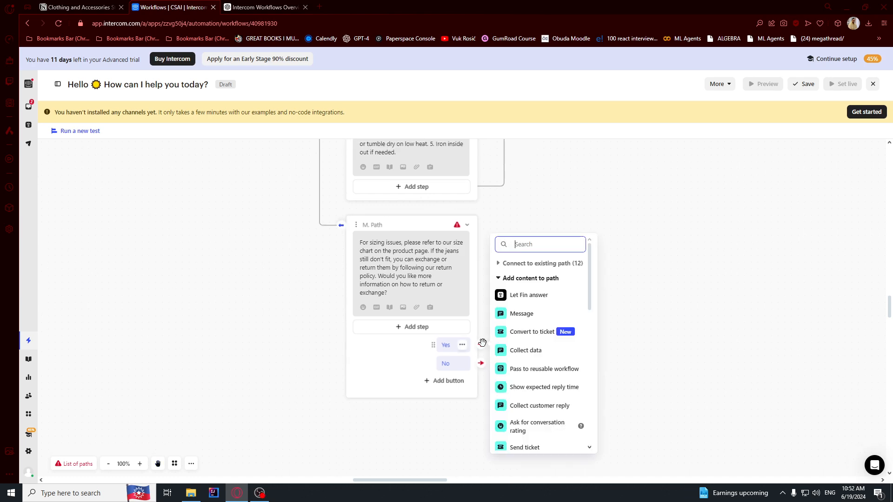
{"action": "left_click", "coordinate": [517, 316]}
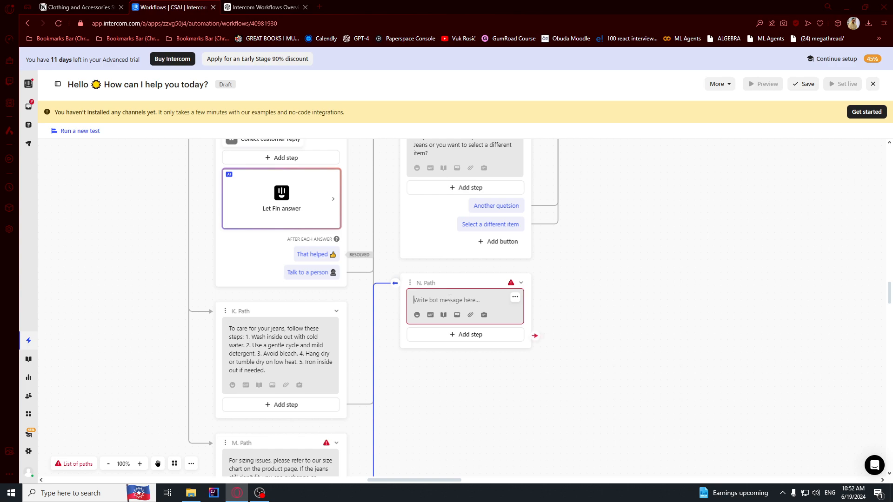
{"action": "type", "text": "To return or exchange, please visit our returns page and follow the instructions. Make sure to have your order number handy [link]"}
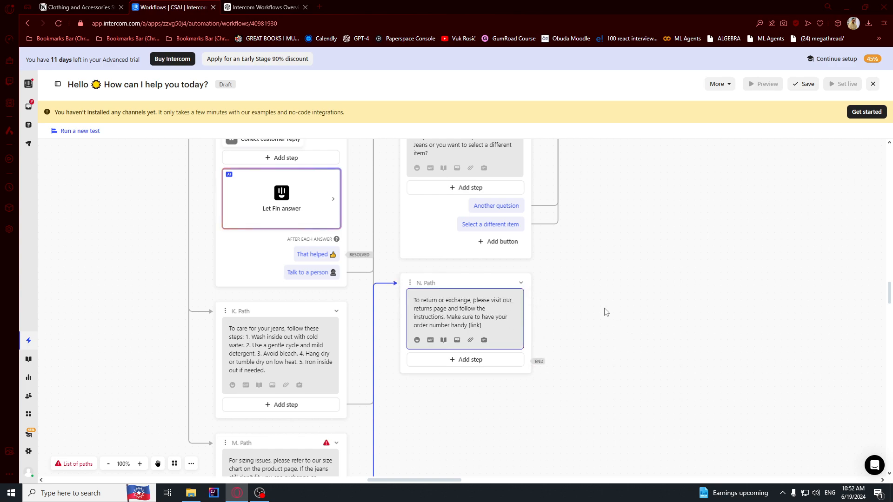
Connect the end of the jeans return-instructions path to an existing path
{"action": "left_click_drag", "start_coordinate": [577, 308], "coordinate": [655, 384]}
{"action": "left_click", "coordinate": [631, 395]}
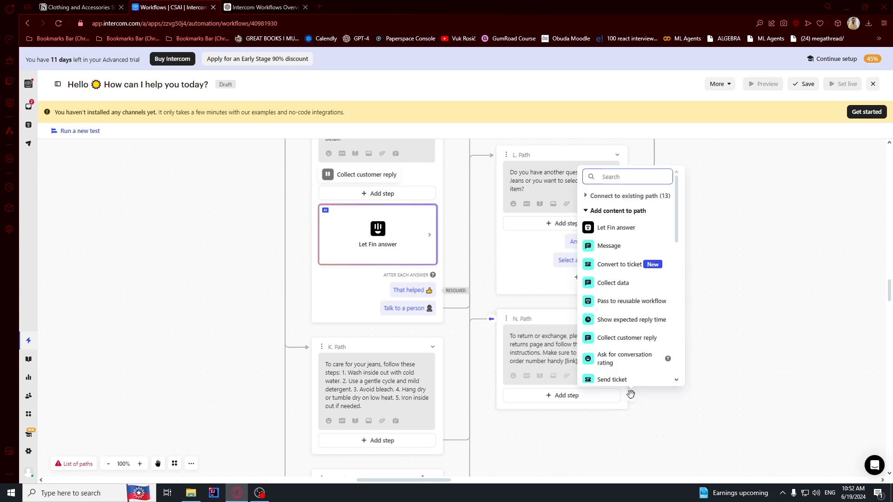
{"action": "left_click", "coordinate": [585, 200]}
{"action": "scroll", "coordinate": [624, 325], "scroll_direction": "down", "scroll_amount": 1}
{"action": "left_click", "coordinate": [707, 365]}
Connect the "No" button of the jeans sizing path to an existing path
{"action": "left_click_drag", "start_coordinate": [693, 399], "coordinate": [687, 193]}
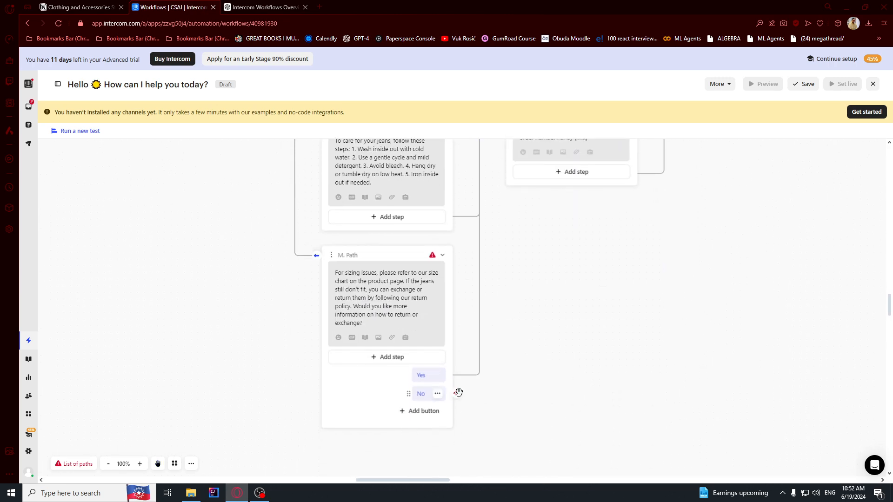
{"action": "left_click", "coordinate": [458, 392]}
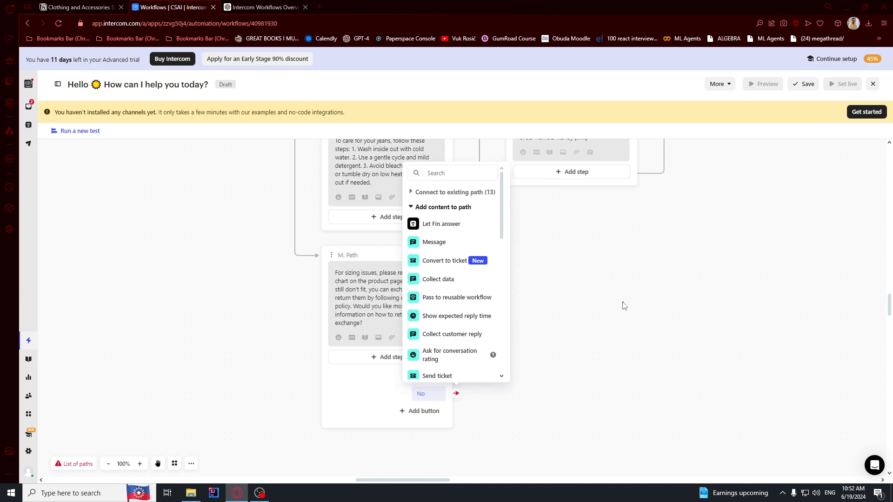
{"action": "left_click_drag", "start_coordinate": [625, 306], "coordinate": [645, 421]}
{"action": "scroll", "coordinate": [668, 347], "scroll_direction": "up", "scroll_amount": 2}
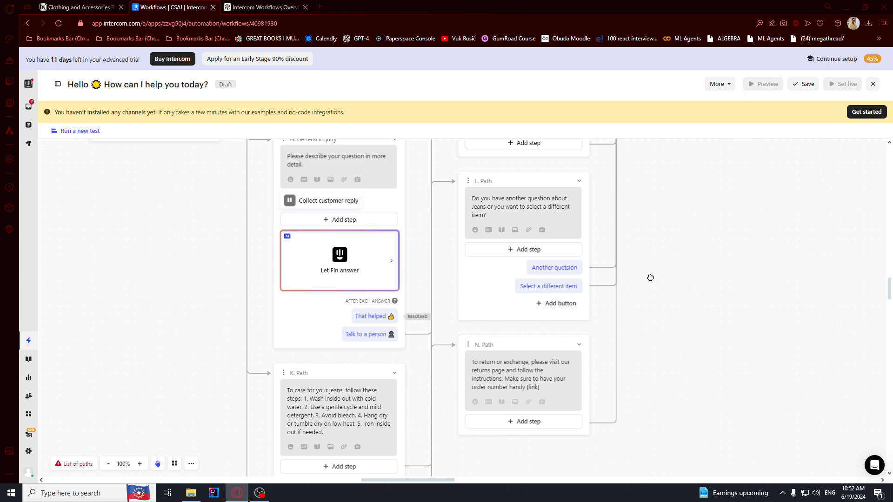
{"action": "scroll", "coordinate": [649, 347], "scroll_direction": "down", "scroll_amount": 6}
{"action": "left_click", "coordinate": [431, 391]}
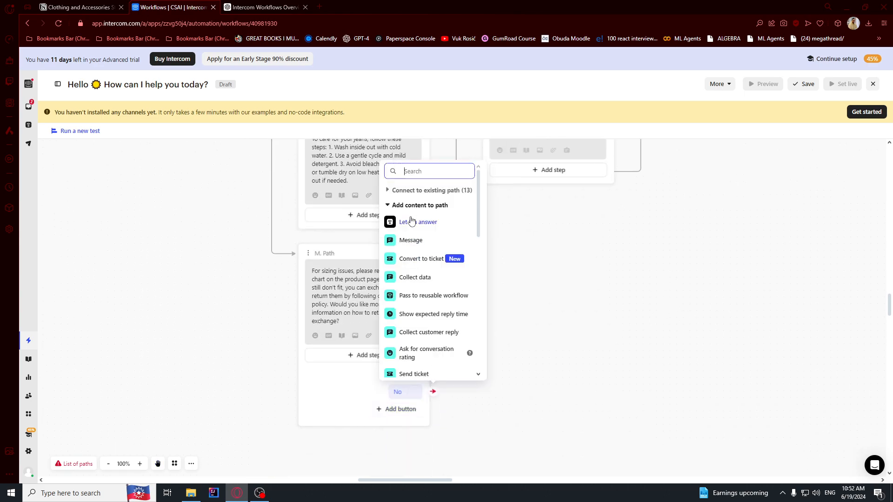
{"action": "left_click", "coordinate": [409, 190]}
{"action": "scroll", "coordinate": [416, 361], "scroll_direction": "down", "scroll_amount": 2}
{"action": "left_click", "coordinate": [408, 317]}
Connect the "Jeans" button in the "Select options" path to the existing "Jeans options" path
{"action": "scroll", "coordinate": [606, 316], "scroll_direction": "up", "scroll_amount": 6}
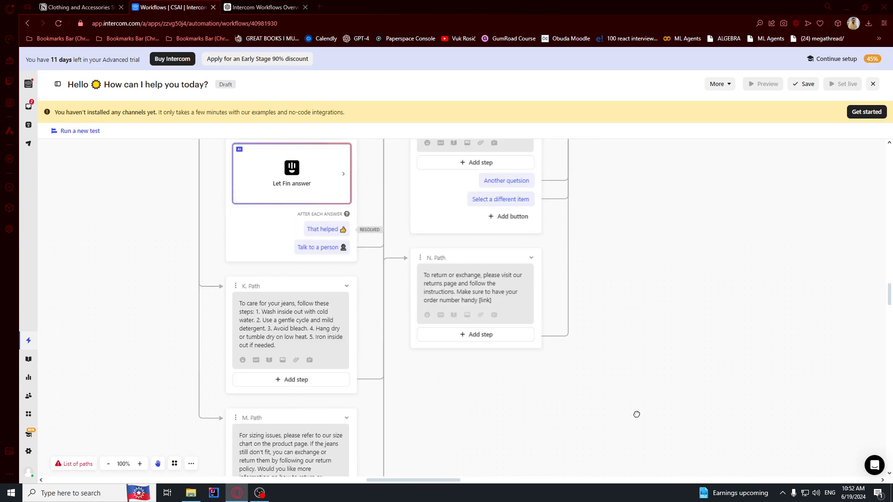
{"action": "scroll", "coordinate": [662, 315], "scroll_direction": "down", "scroll_amount": 5}
{"action": "scroll", "coordinate": [648, 193], "scroll_direction": "up", "scroll_amount": 12}
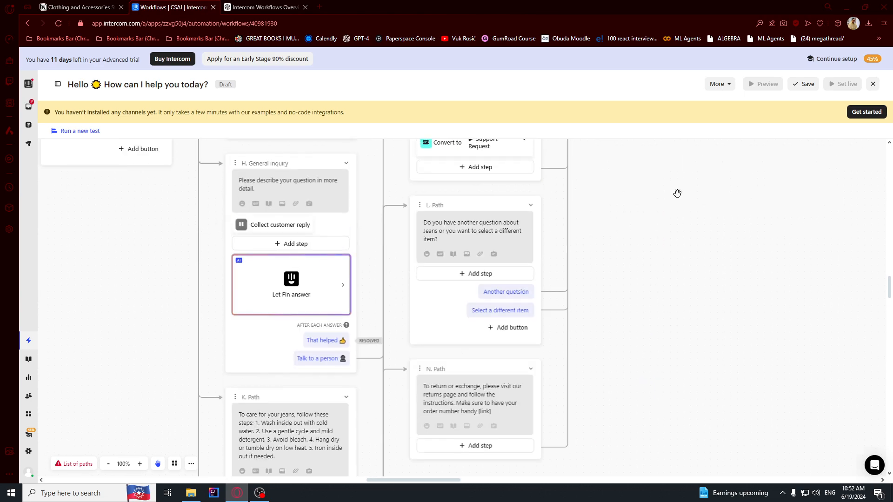
{"action": "mouse_move", "coordinate": [677, 278]}
{"action": "left_mouse_down"}
{"action": "mouse_move", "coordinate": [674, 318]}
{"action": "mouse_move", "coordinate": [680, 267]}
{"action": "left_mouse_up"}
{"action": "left_click", "coordinate": [720, 275]}
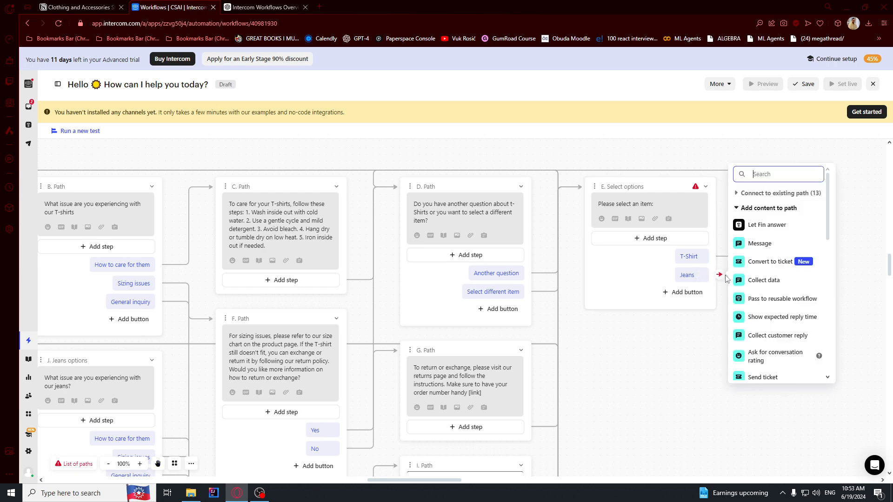
{"action": "left_click", "coordinate": [739, 196]}
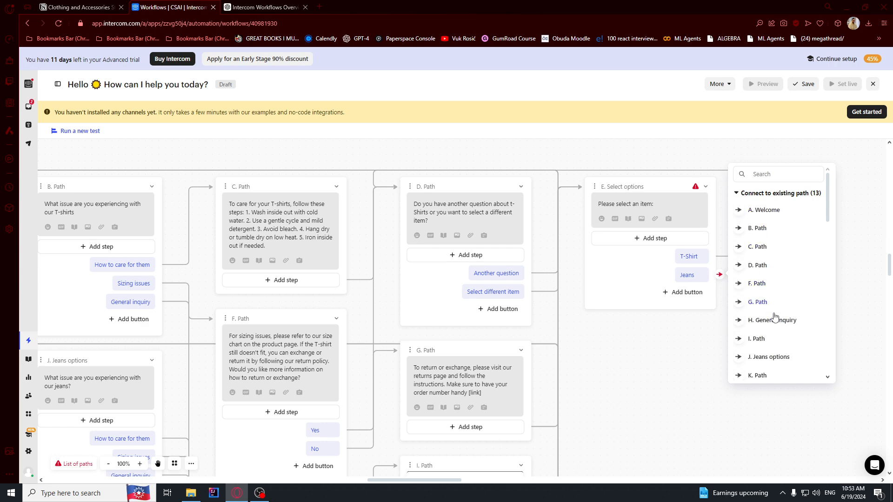
{"action": "left_click", "coordinate": [768, 357]}
{"action": "left_click_drag", "start_coordinate": [626, 403], "coordinate": [752, 245]}
{"action": "scroll", "coordinate": [752, 245], "scroll_direction": "down", "scroll_amount": 10}
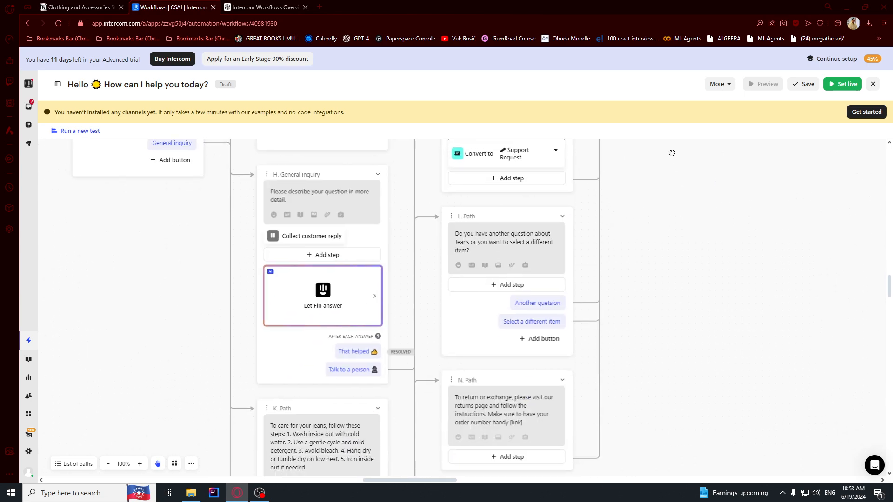
{"action": "scroll", "coordinate": [631, 412], "scroll_direction": "up", "scroll_amount": 10}
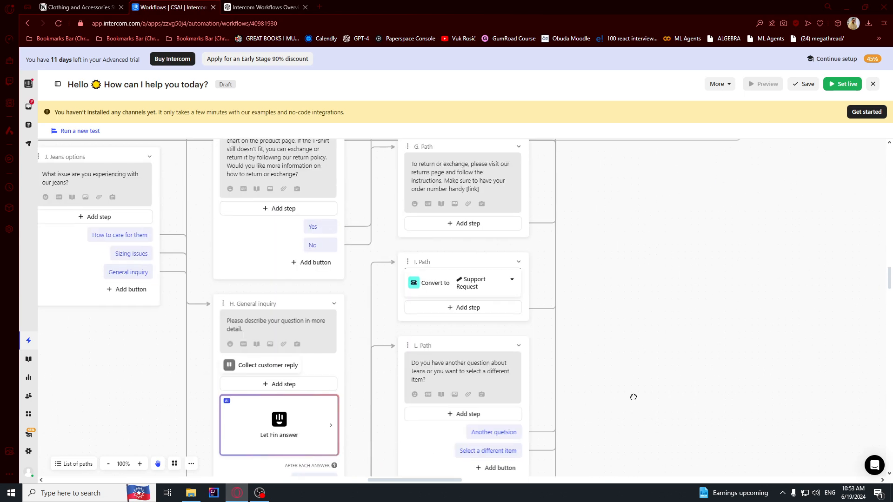
{"action": "left_click_drag", "start_coordinate": [725, 426], "coordinate": [839, 374]}
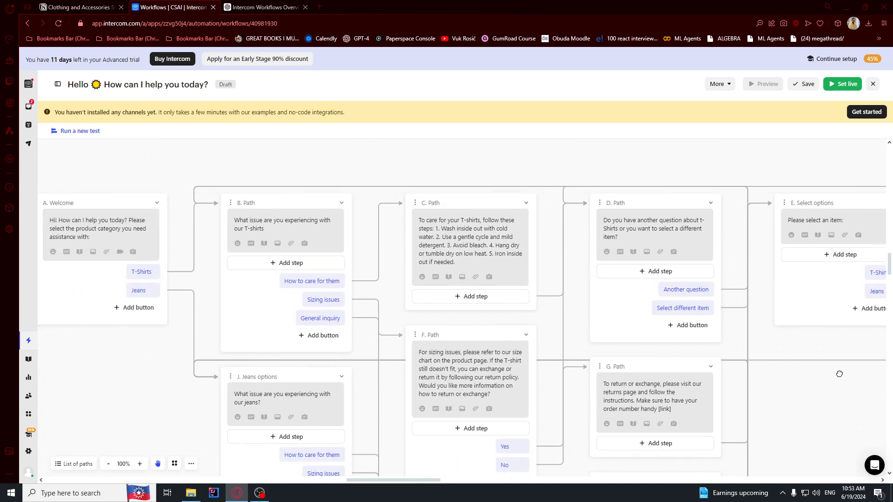